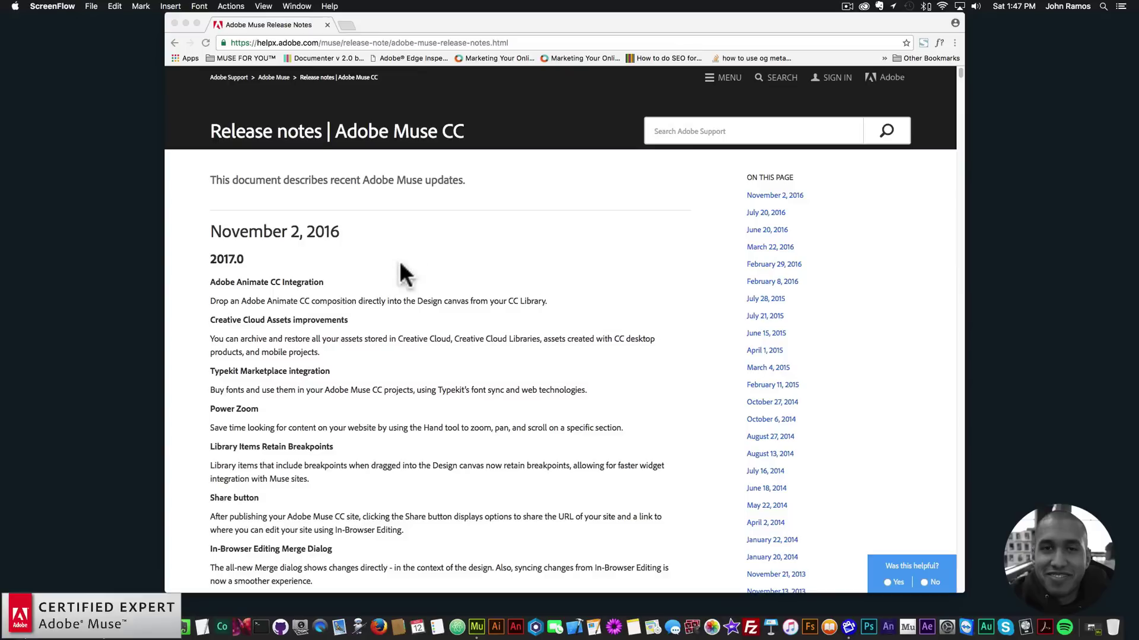
Scroll the release notes down to the November 2, 2016 version 2017.0 feature list
scroll(380, 279, "down", 1)
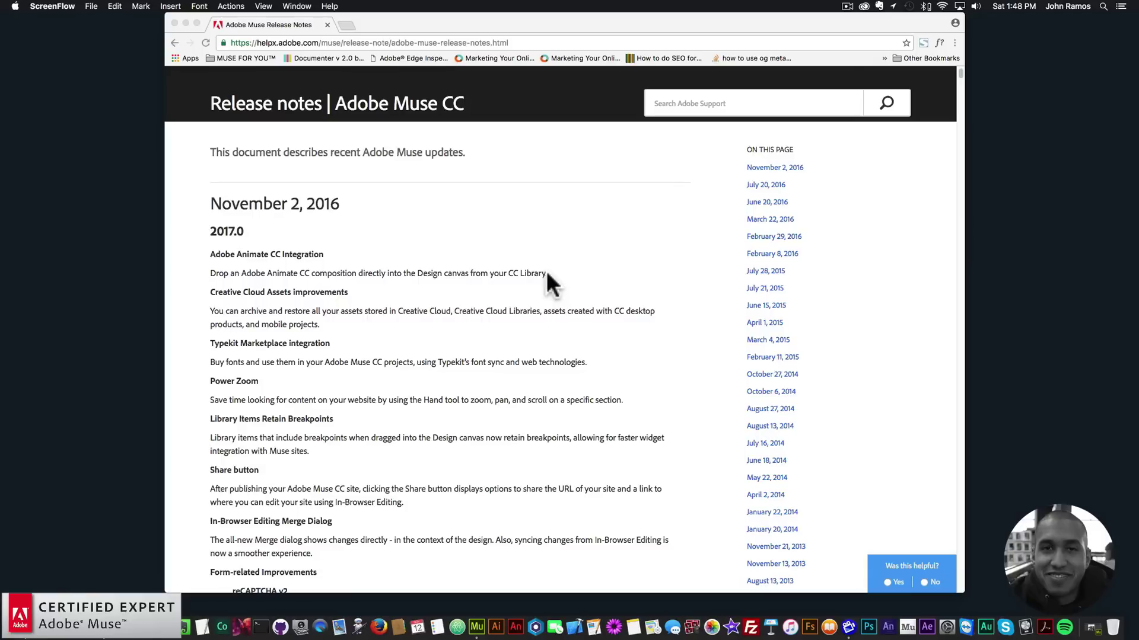
Launch Animate and create a new document from the Animation > Scripted Snow template
left_click(519, 604)
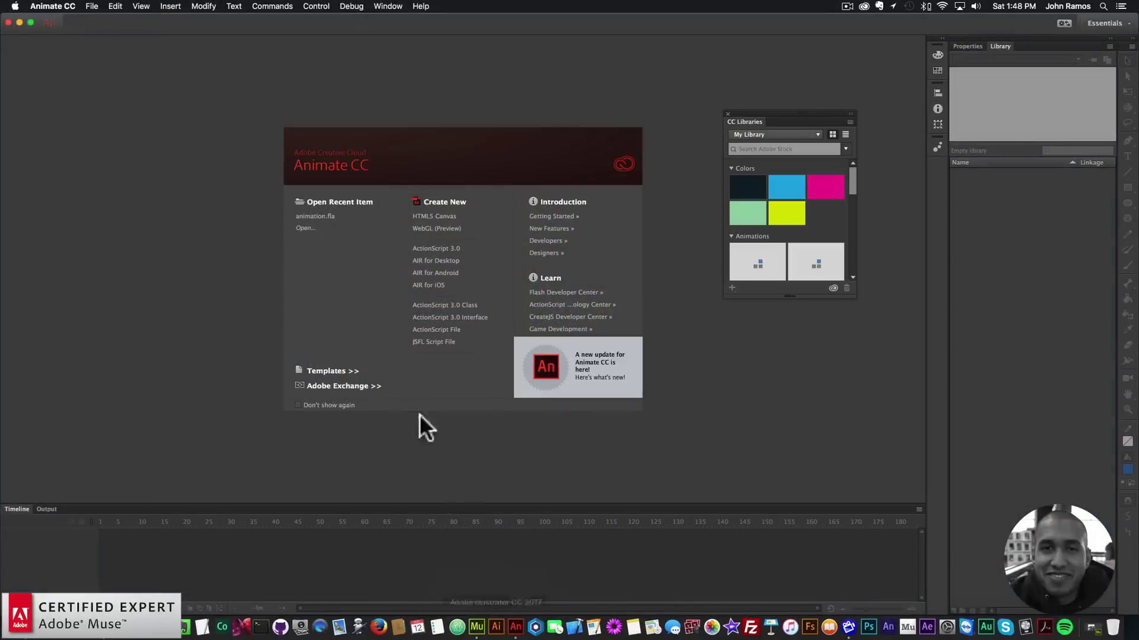
left_click(342, 371)
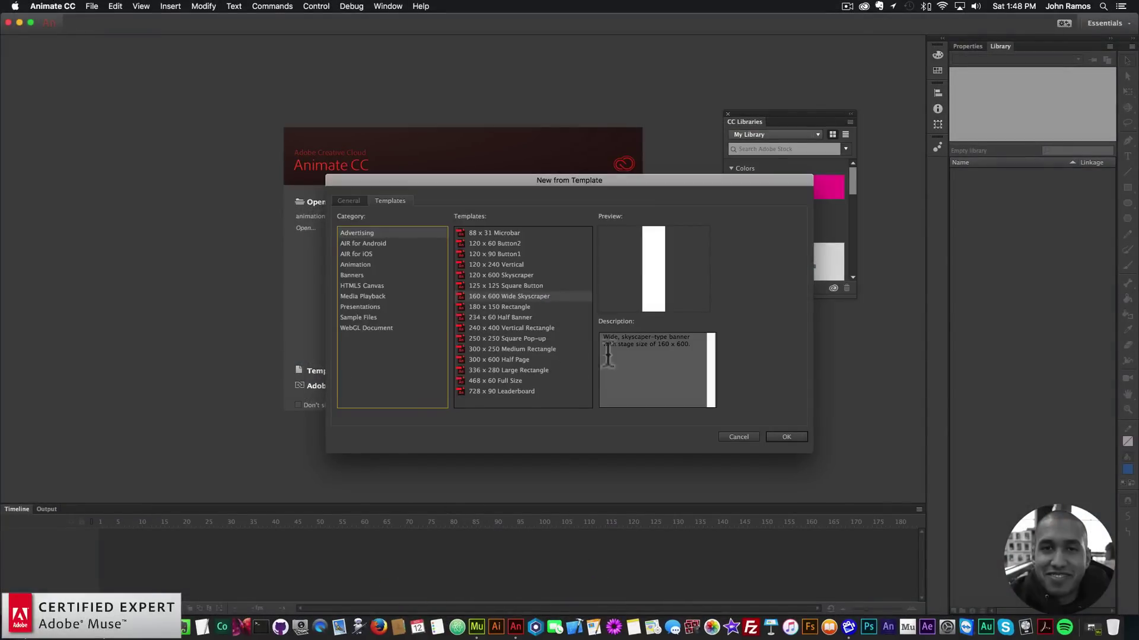
left_click(359, 262)
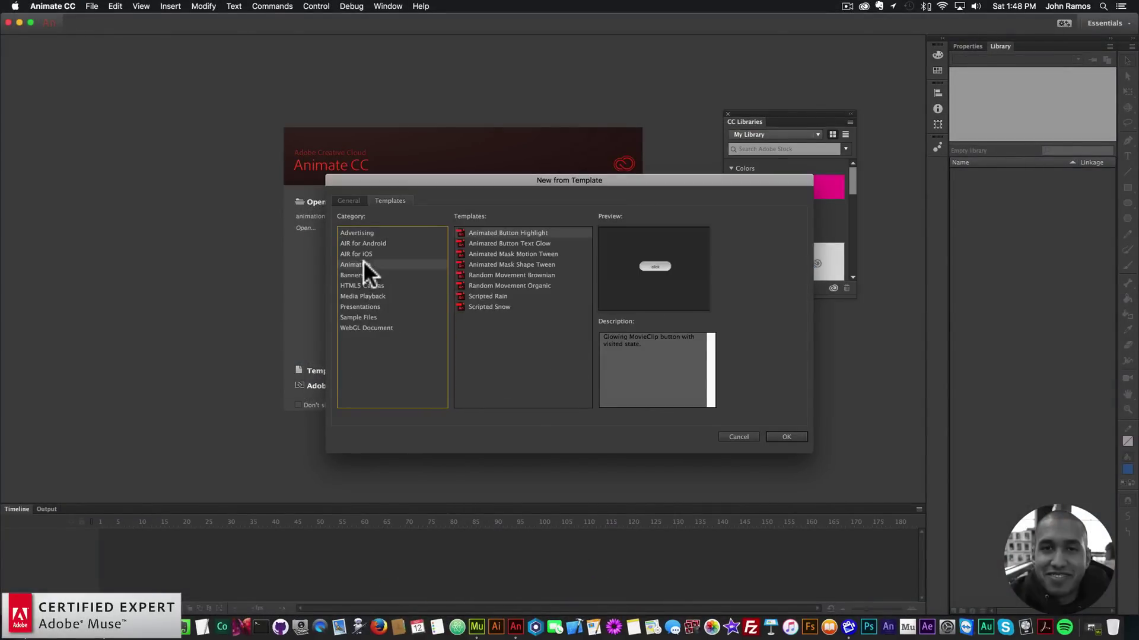
left_click(522, 274)
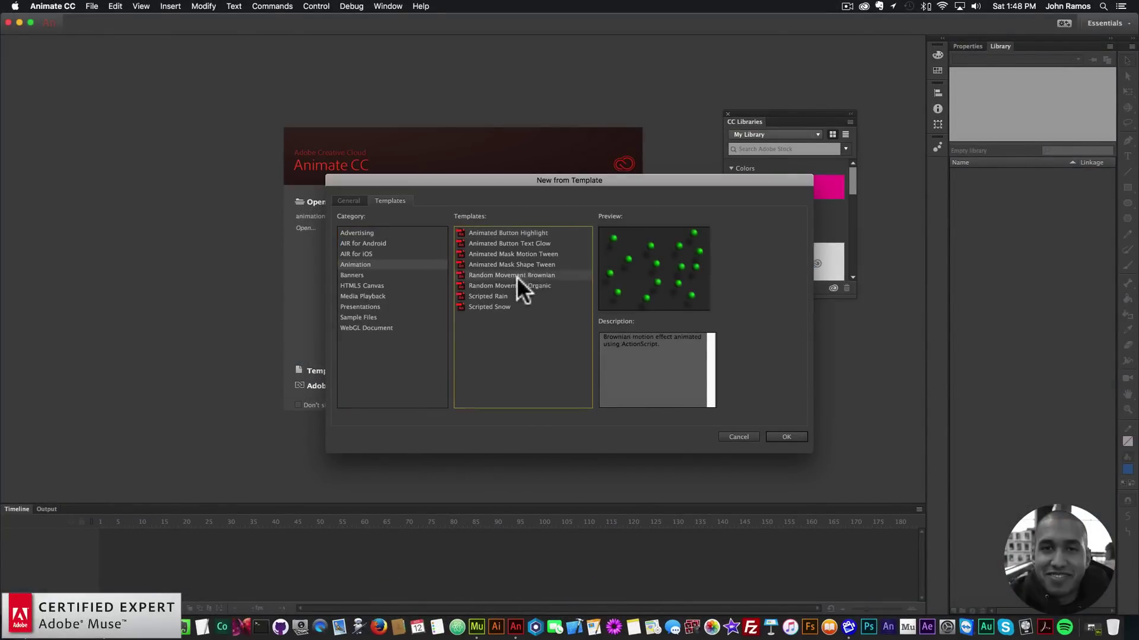
left_click(536, 265)
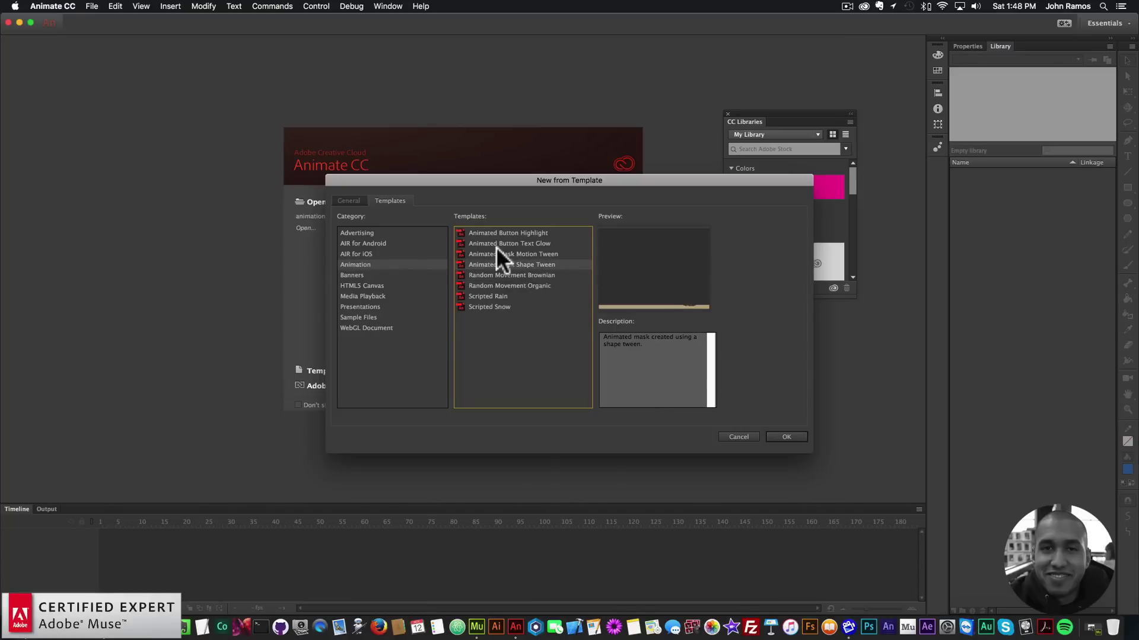
left_click(510, 253)
left_click(499, 285)
left_click(496, 296)
left_click(492, 306)
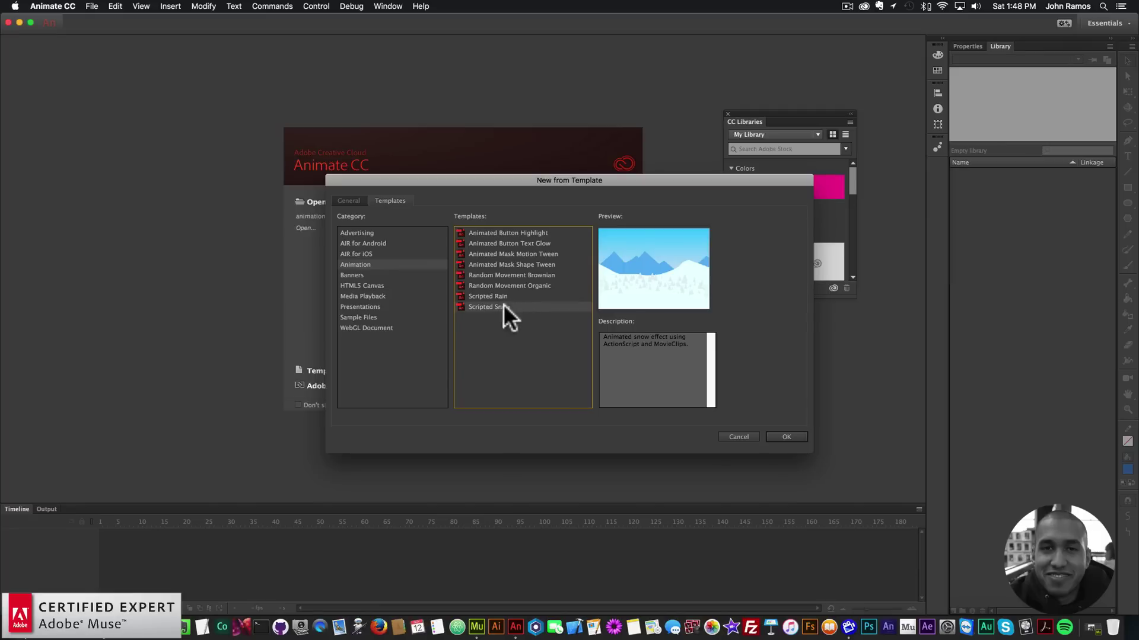
left_click(786, 436)
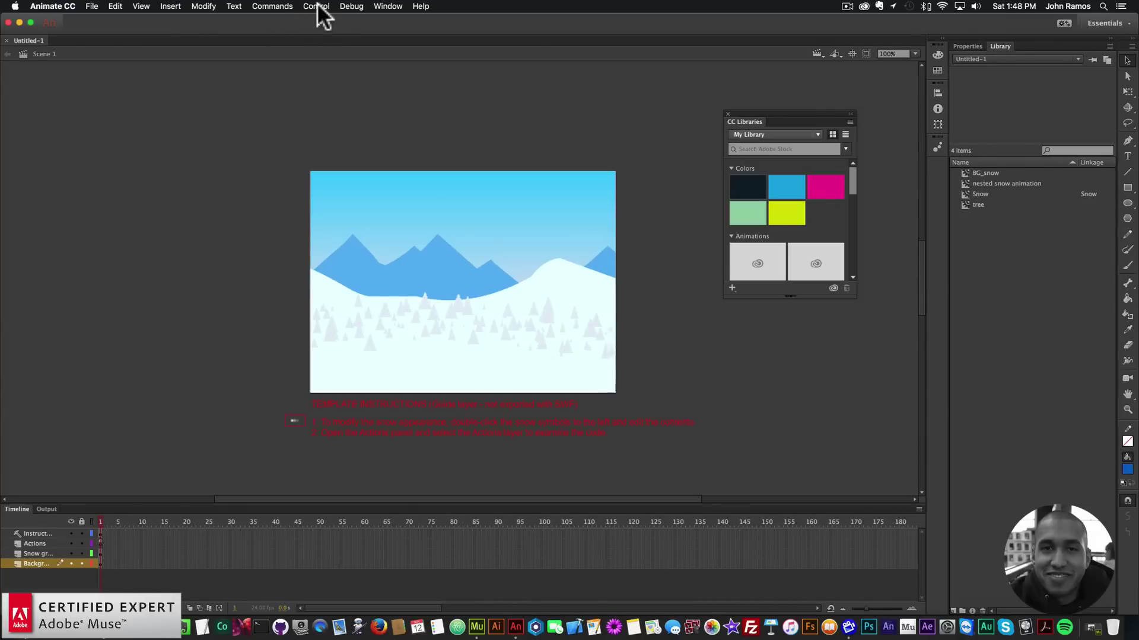
Test-play the snowfall via Control > Test, close the SWF window, and move the CC Libraries panel right
left_click(316, 6)
left_click(323, 87)
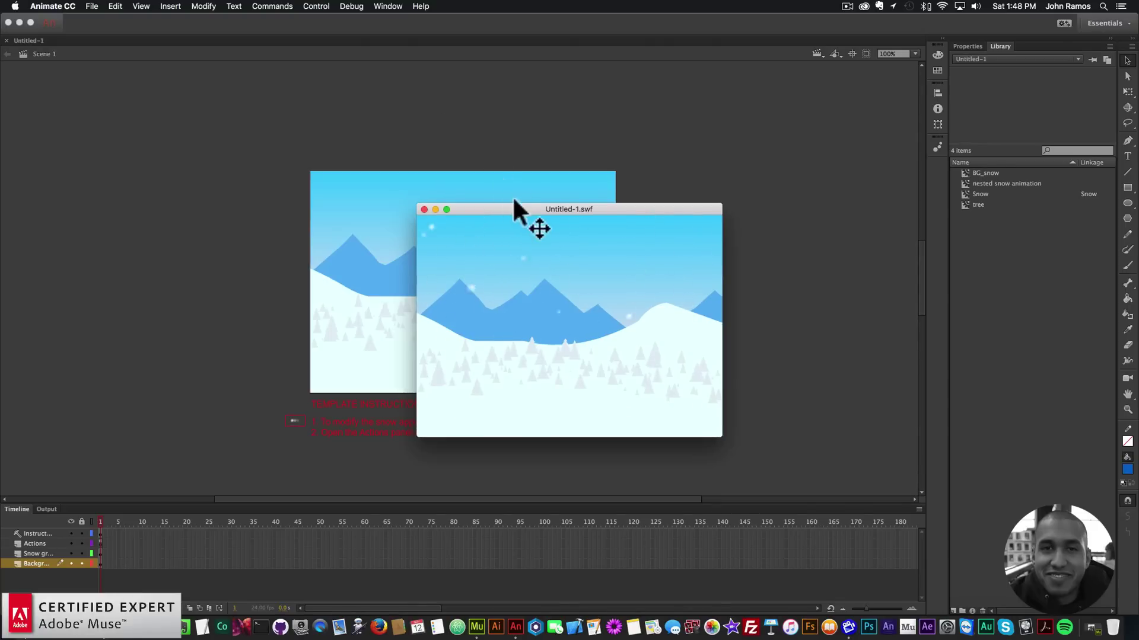
left_click_drag(519, 204, 514, 199)
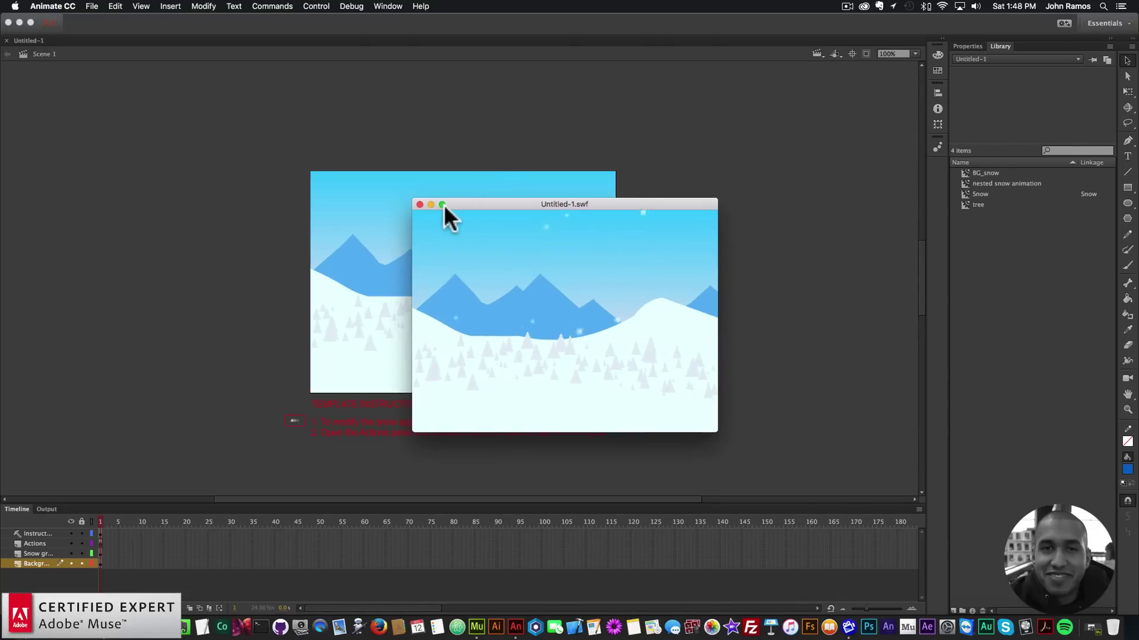
left_click(420, 204)
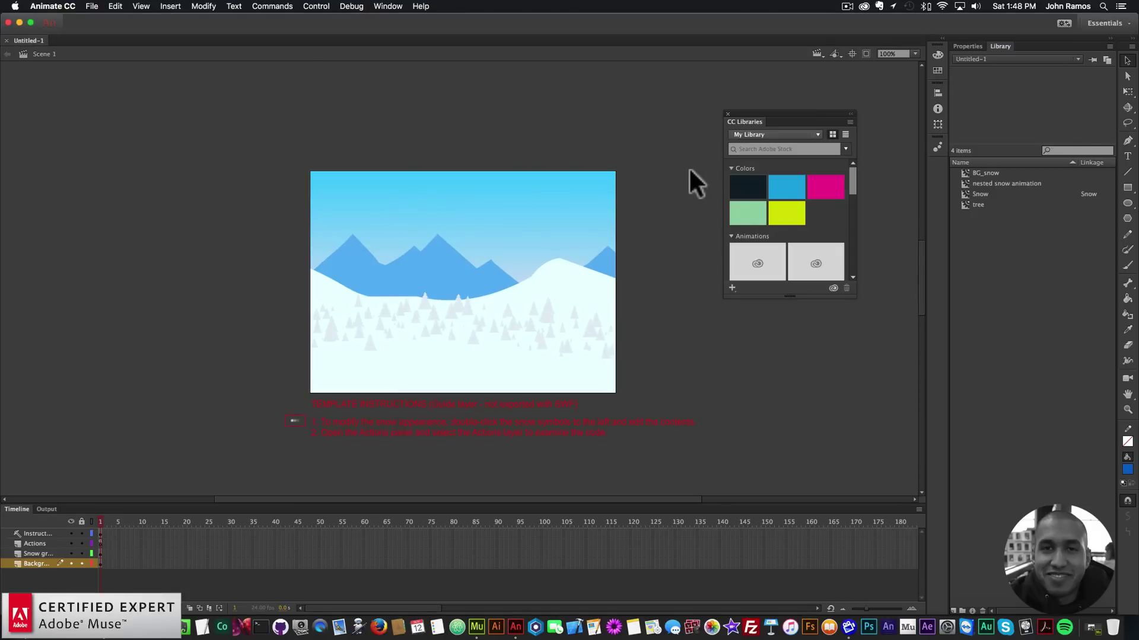
left_click_drag(821, 111, 929, 167)
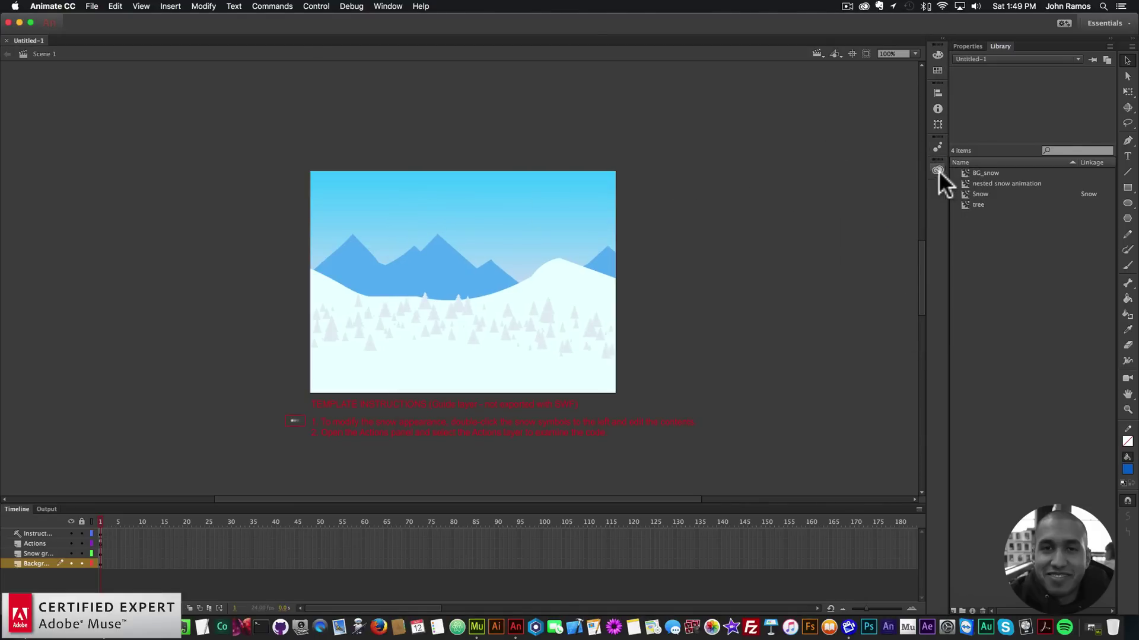
Add the entire animation to CC Libraries, saving and uploading it as animation2
left_click(388, 6)
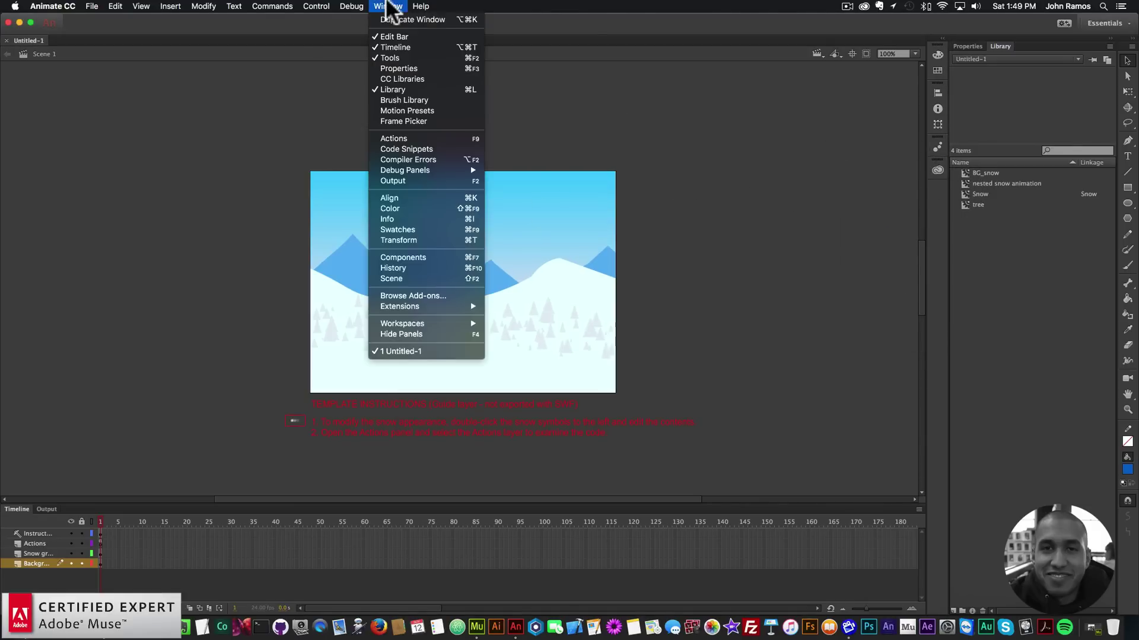
left_click(399, 78)
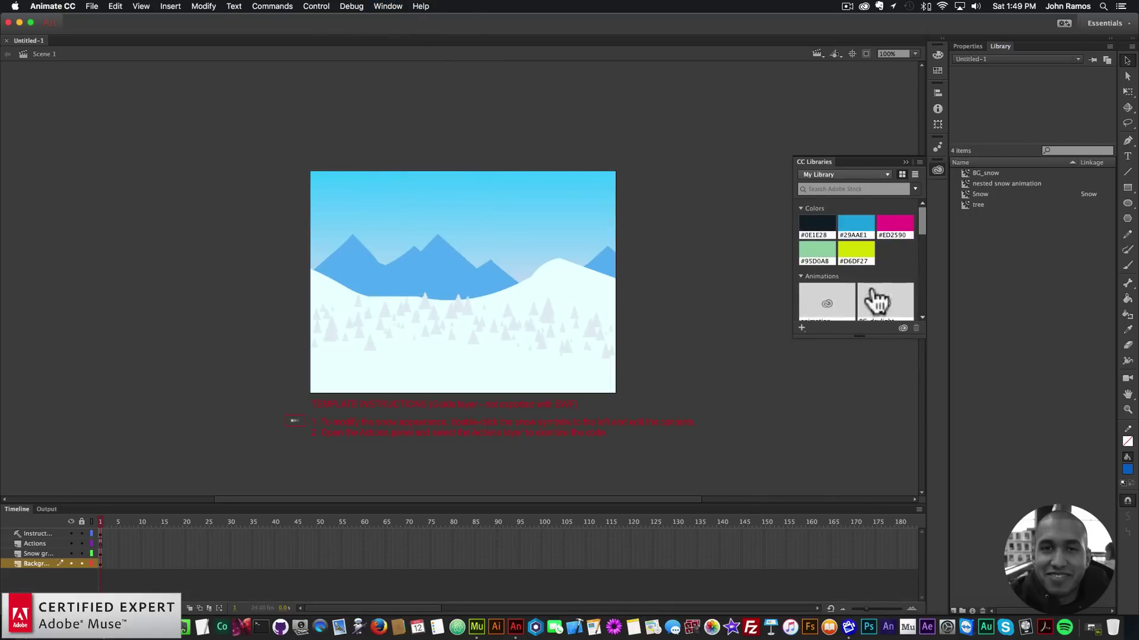
left_click(802, 327)
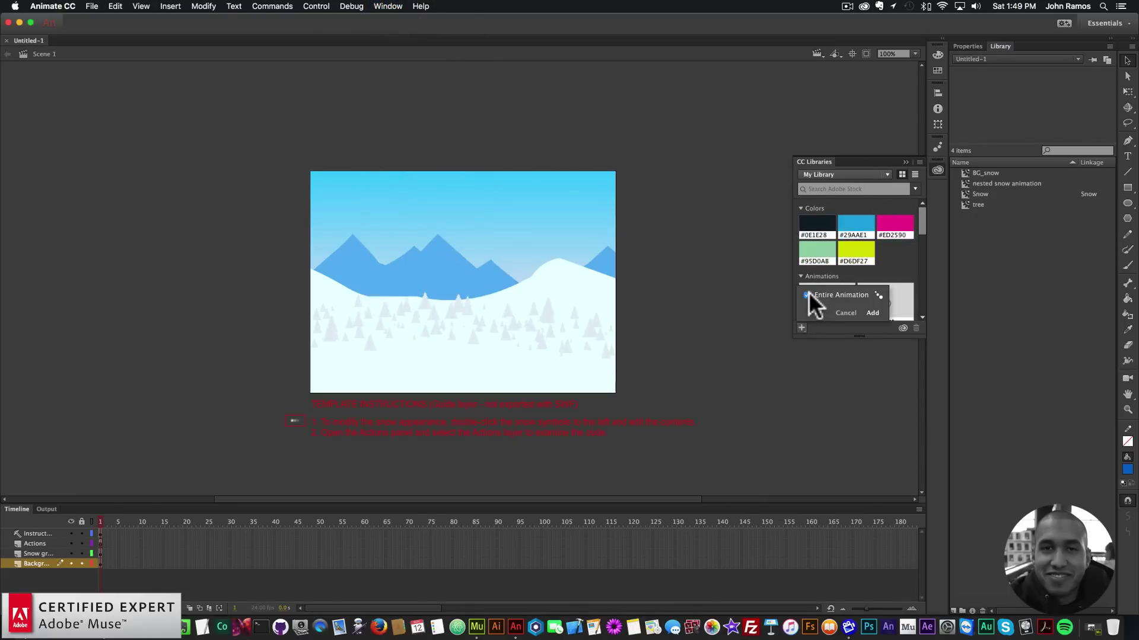
left_click(872, 313)
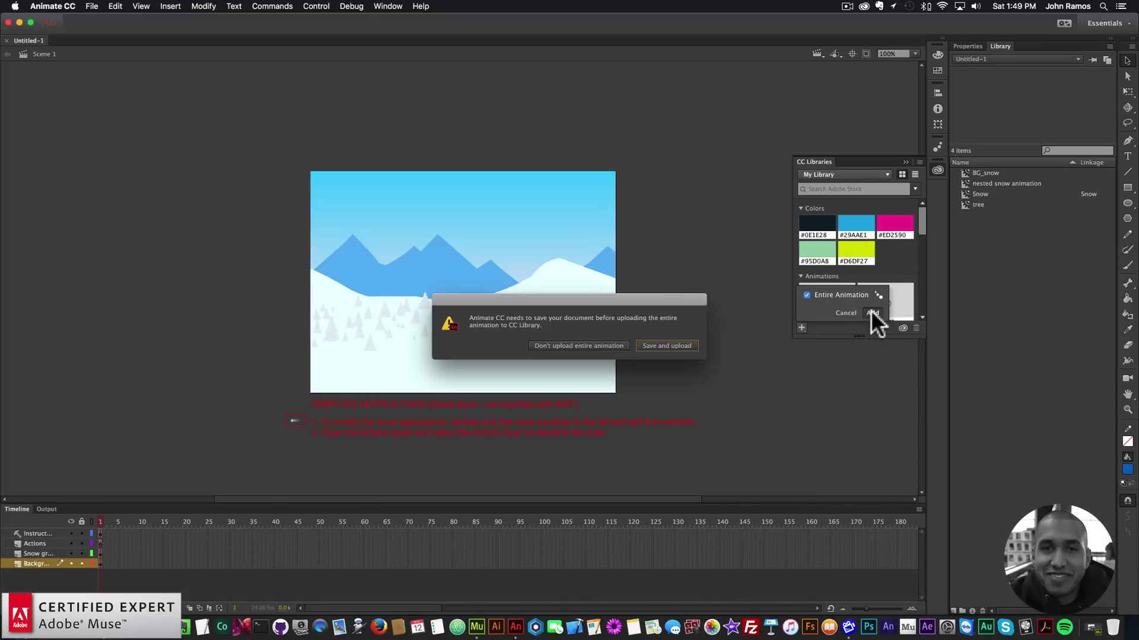
left_click(669, 343)
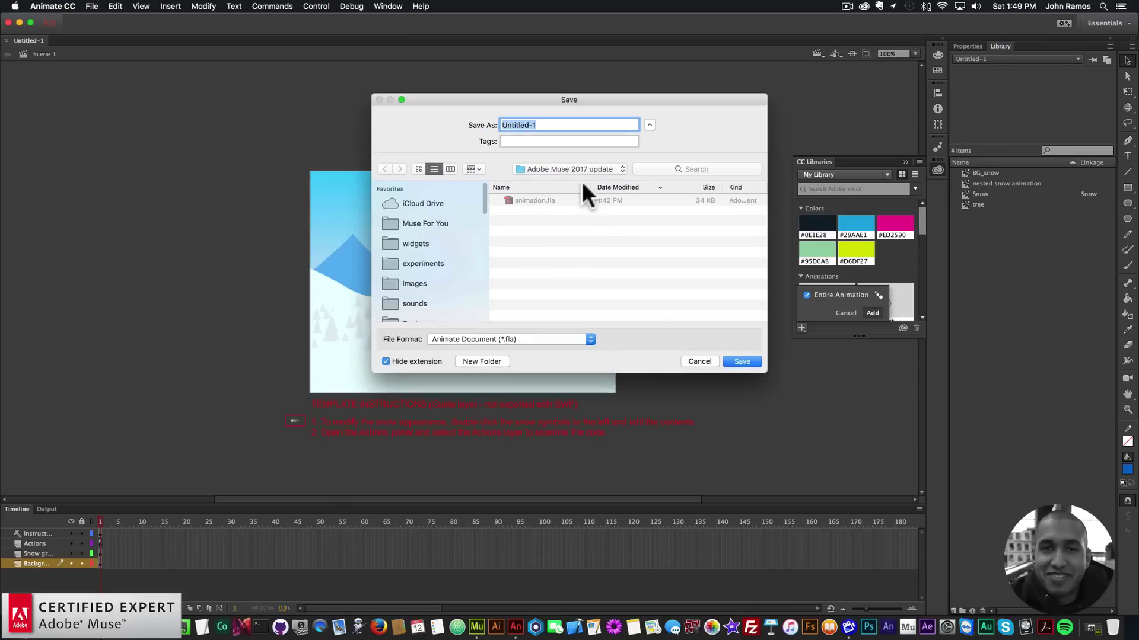
type("animation2")
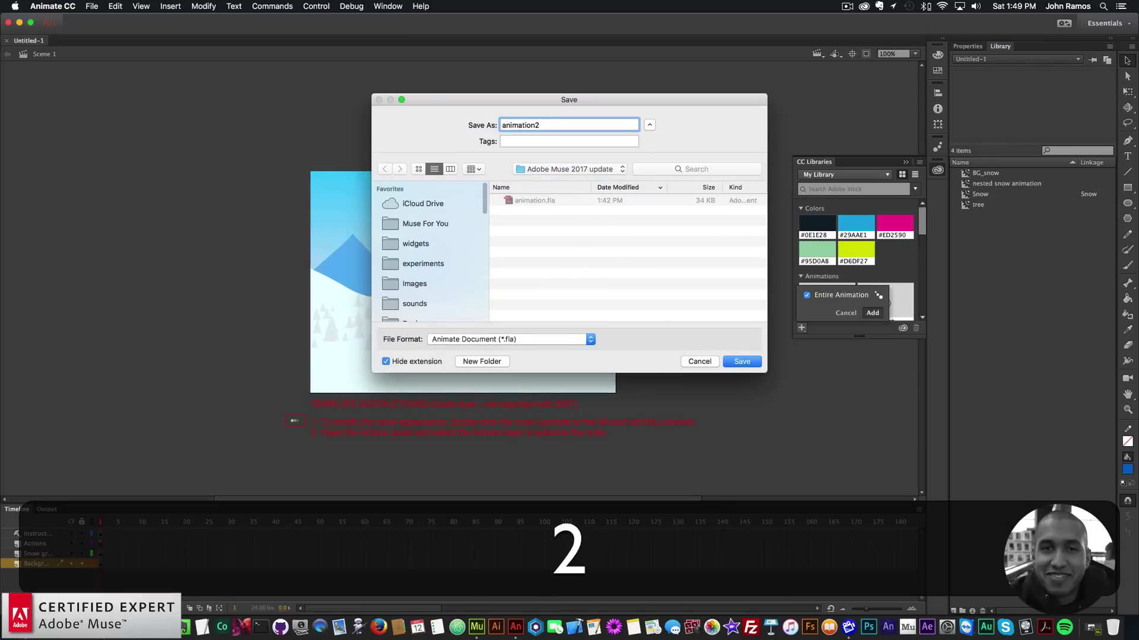
key("Return")
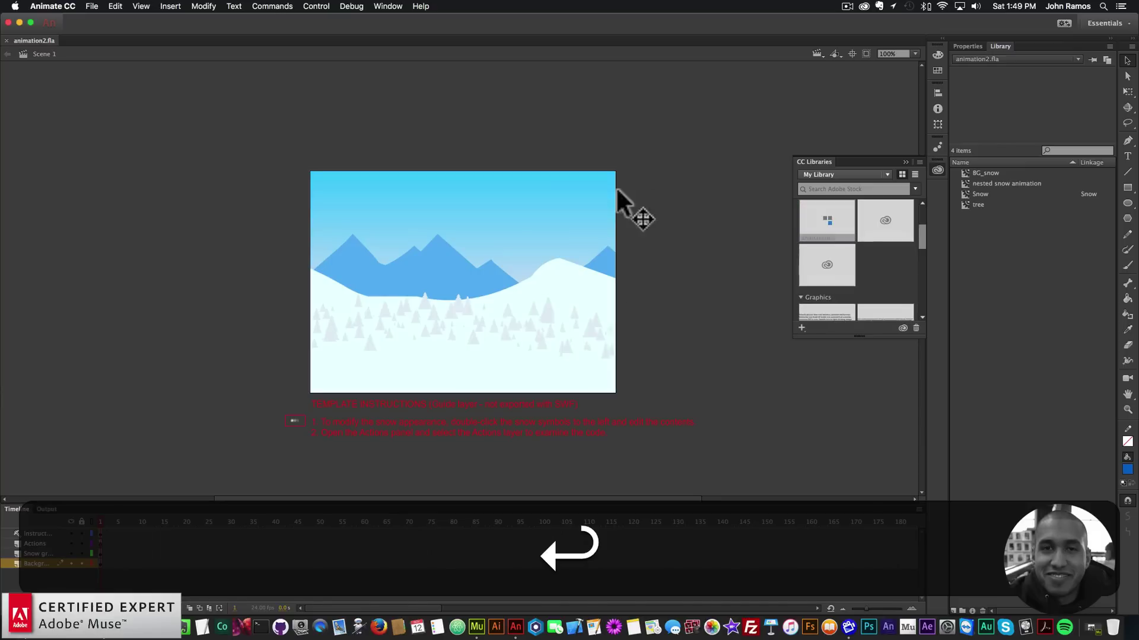
In Muse, create a new site with default settings and open its Home page
left_click(482, 620)
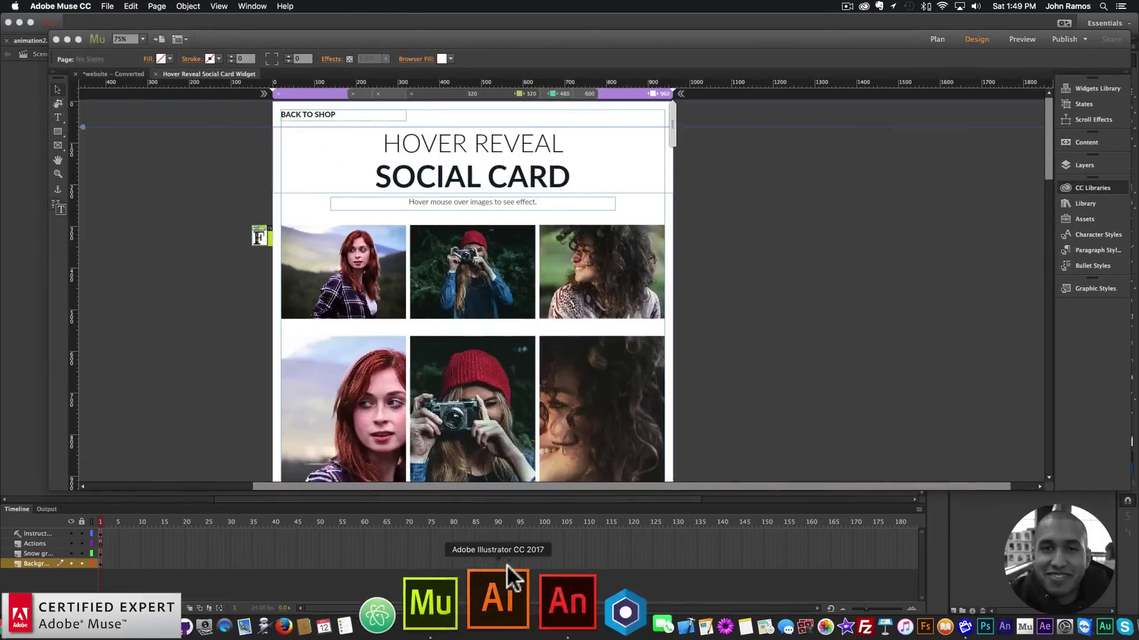
left_click(107, 6)
left_click(113, 17)
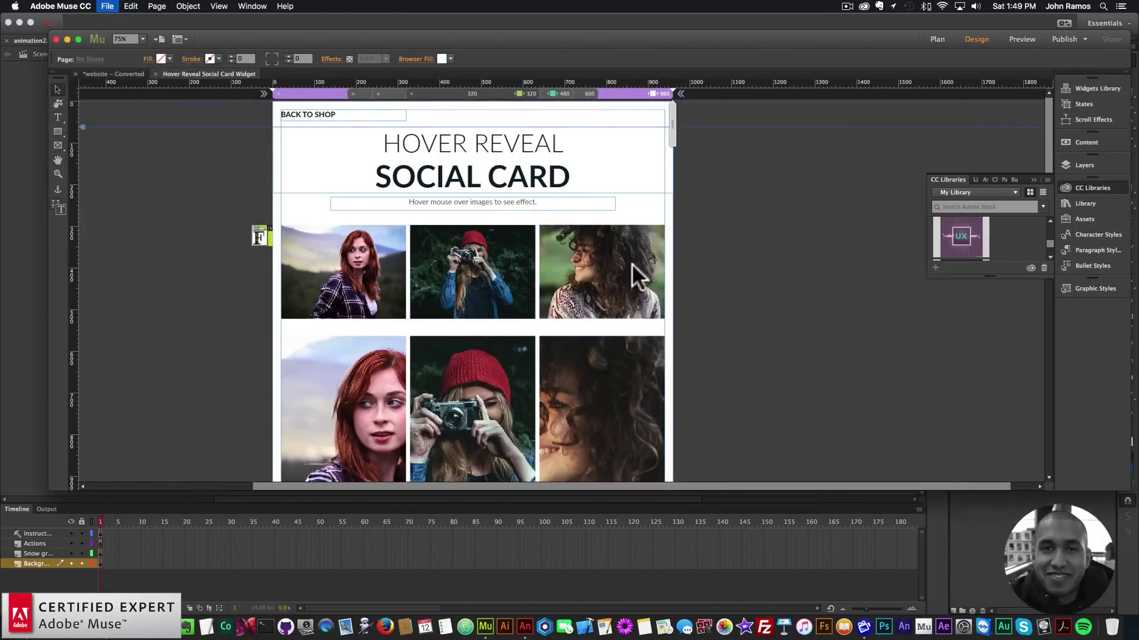
left_click(676, 360)
double_click(563, 178)
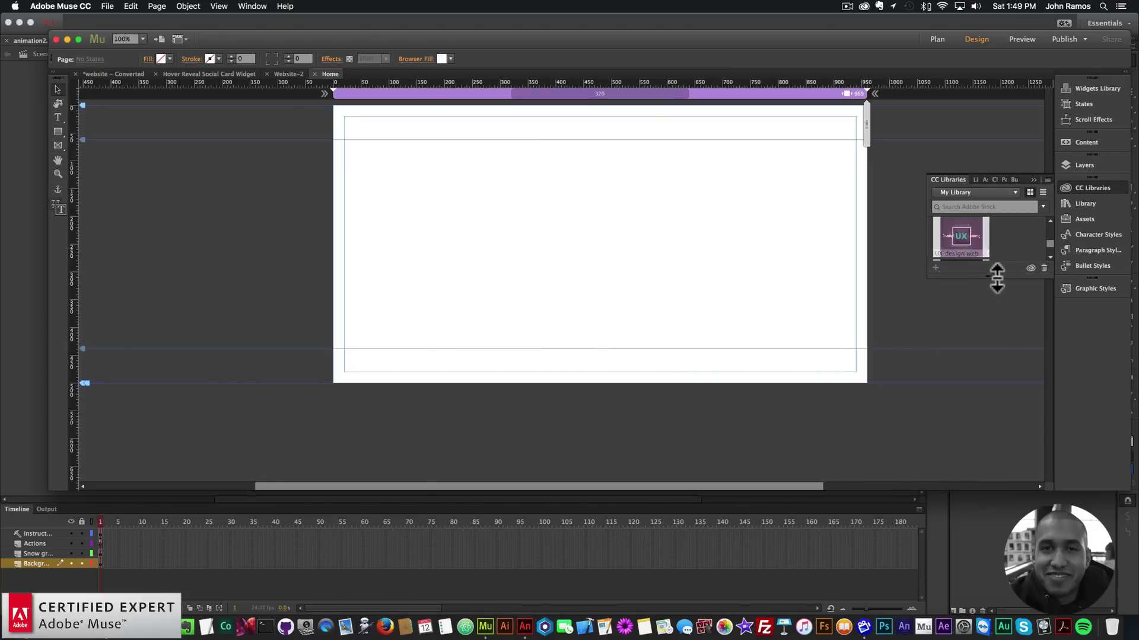
Reopen the CC Libraries panel to show the uploaded animation2
left_click(1092, 186)
left_click(252, 6)
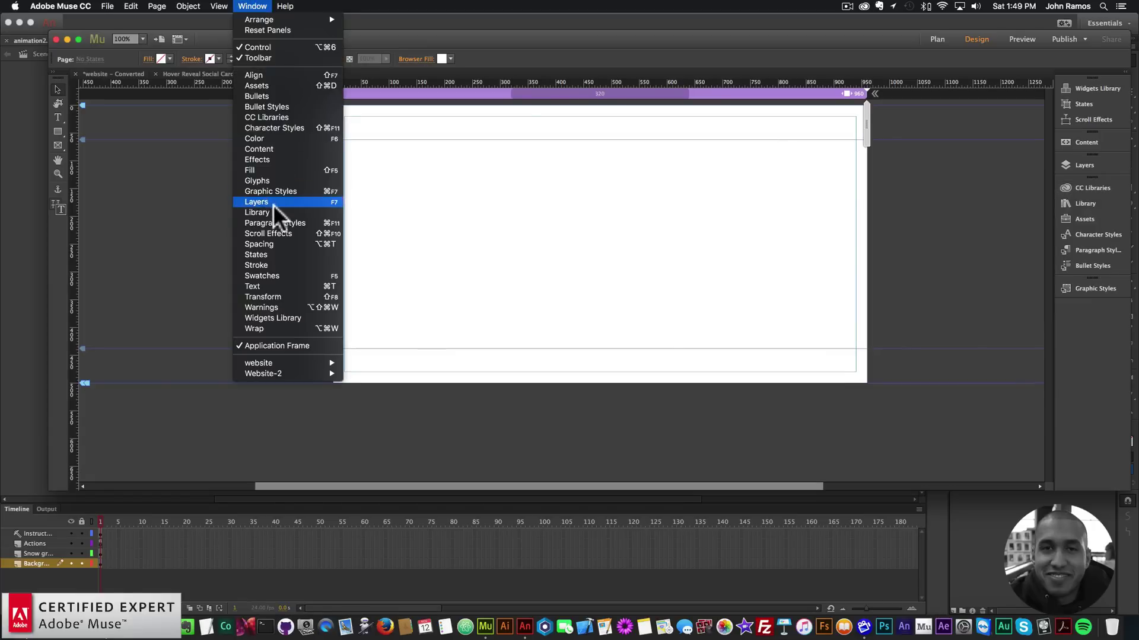
left_click(733, 205)
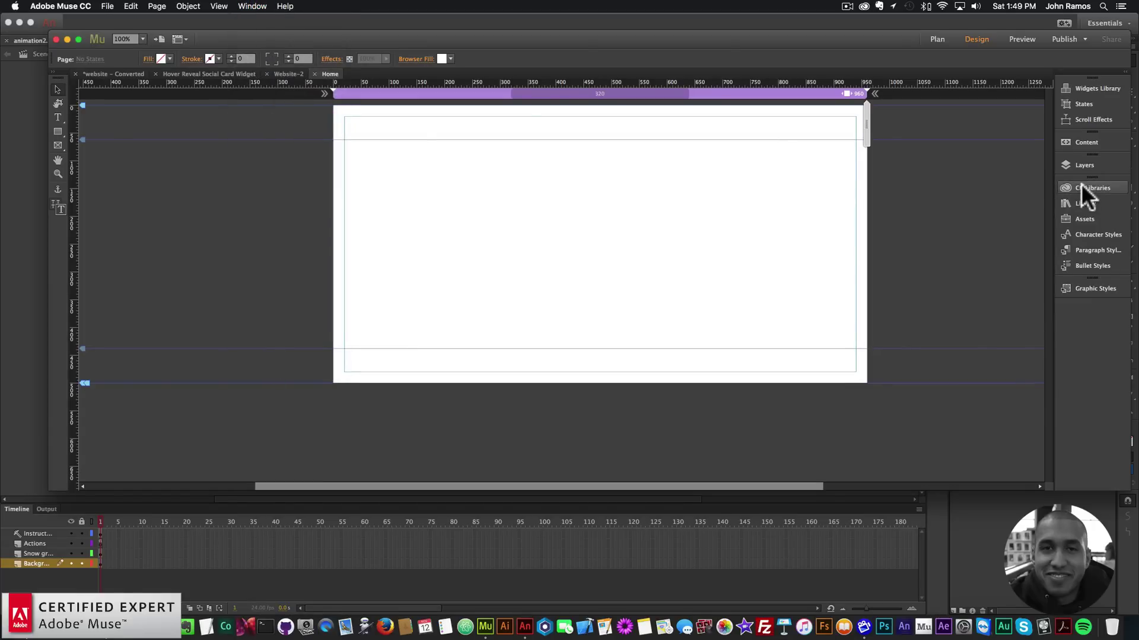
left_click(1081, 185)
Drag animation2 onto the Home page, nudge it into place, and preview the page in the browser
mouse_move(1046, 315)
left_mouse_down()
mouse_move(1046, 222)
mouse_move(1048, 333)
left_mouse_up()
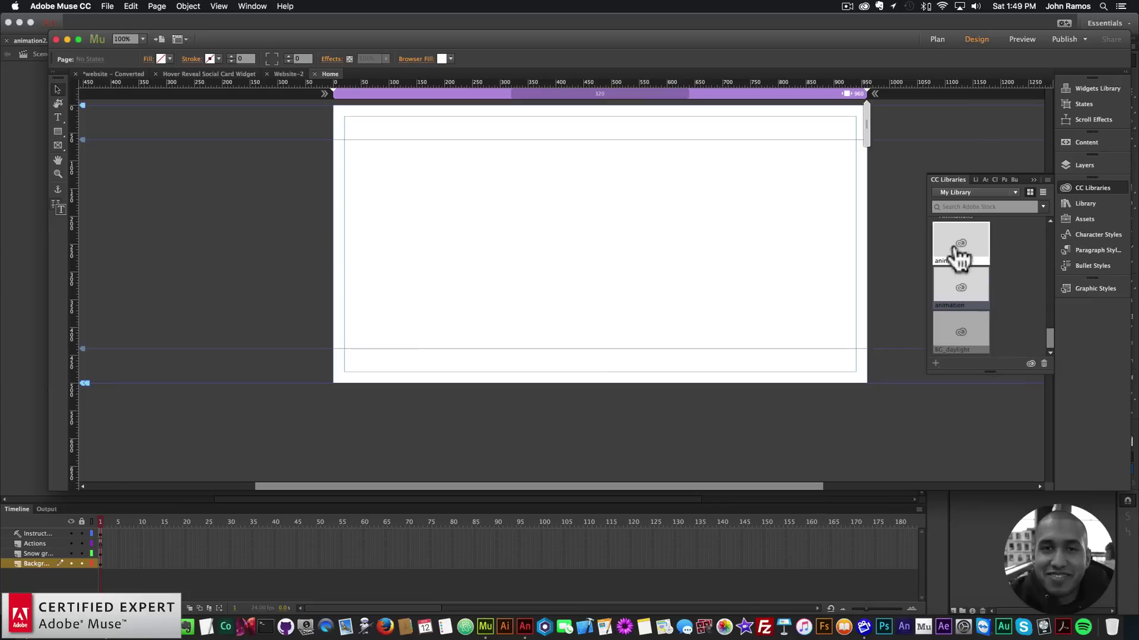
left_click_drag(955, 241, 485, 166)
left_click_drag(643, 267, 660, 264)
left_click(107, 4)
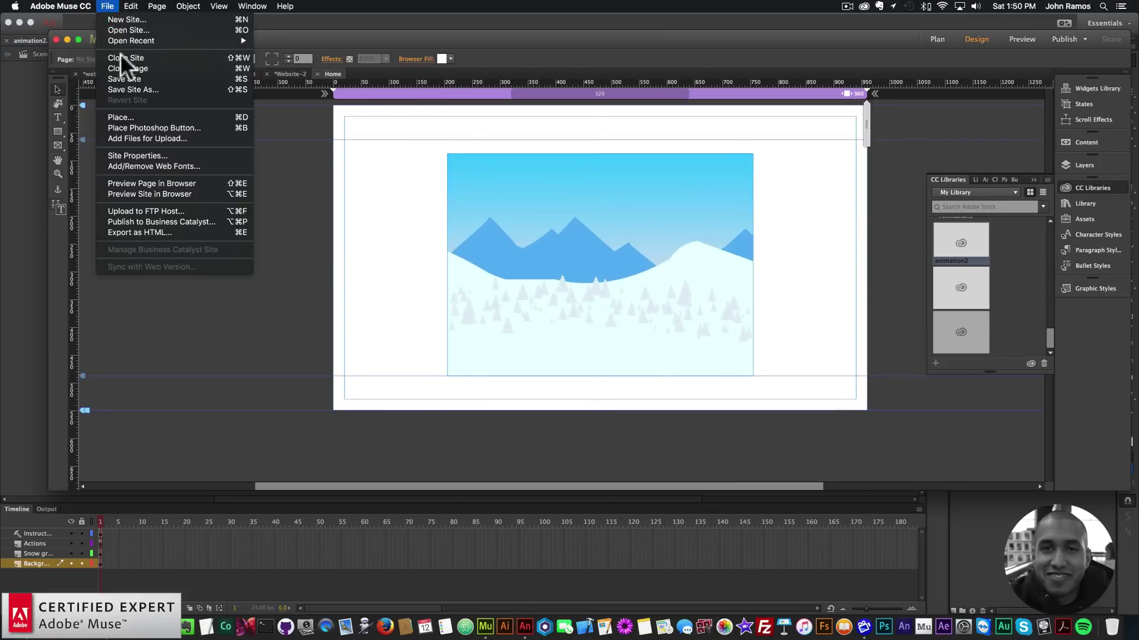
left_click(143, 181)
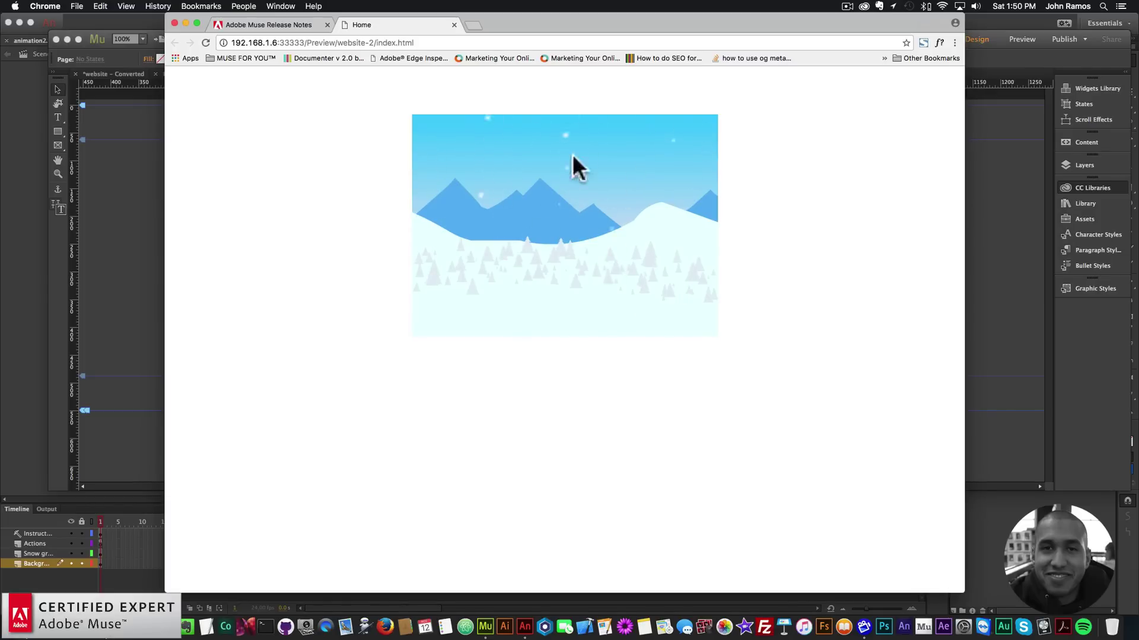
left_click(525, 627)
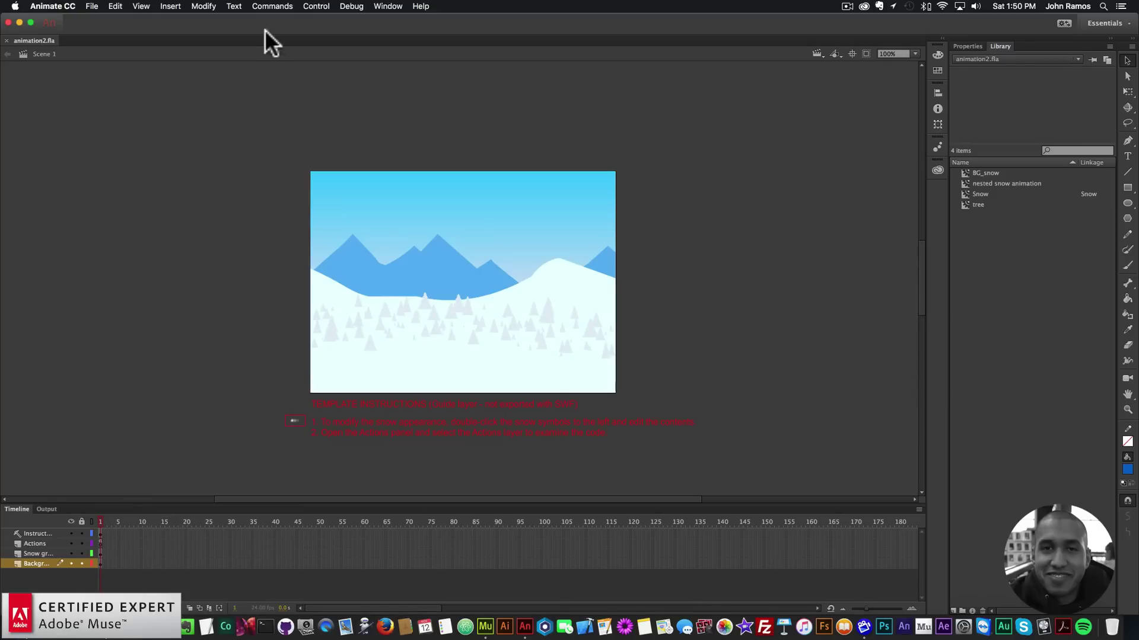
left_click(490, 622)
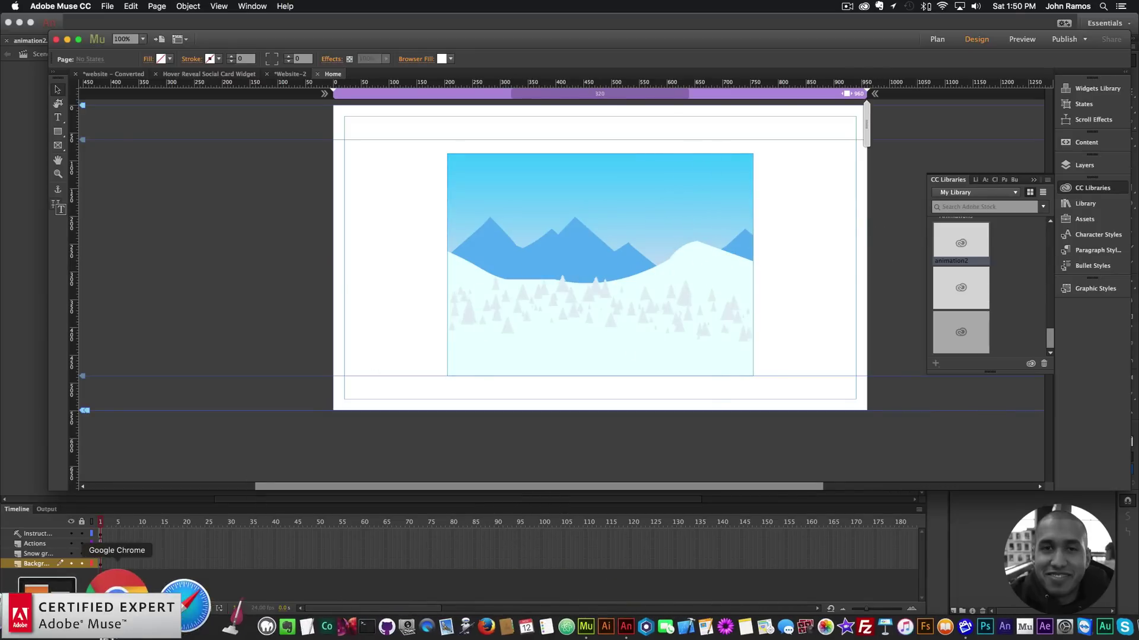
left_click(117, 593)
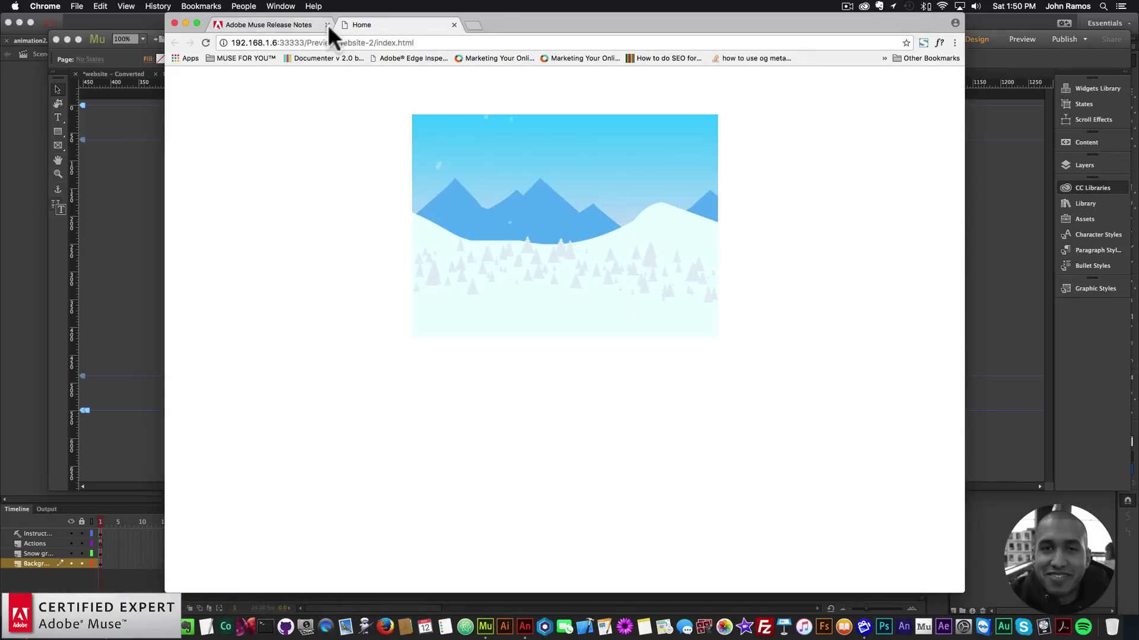
Scroll the release notes down to reCAPTCHA v2, highlighting the Power Zoom note, then return to Muse
left_click(265, 24)
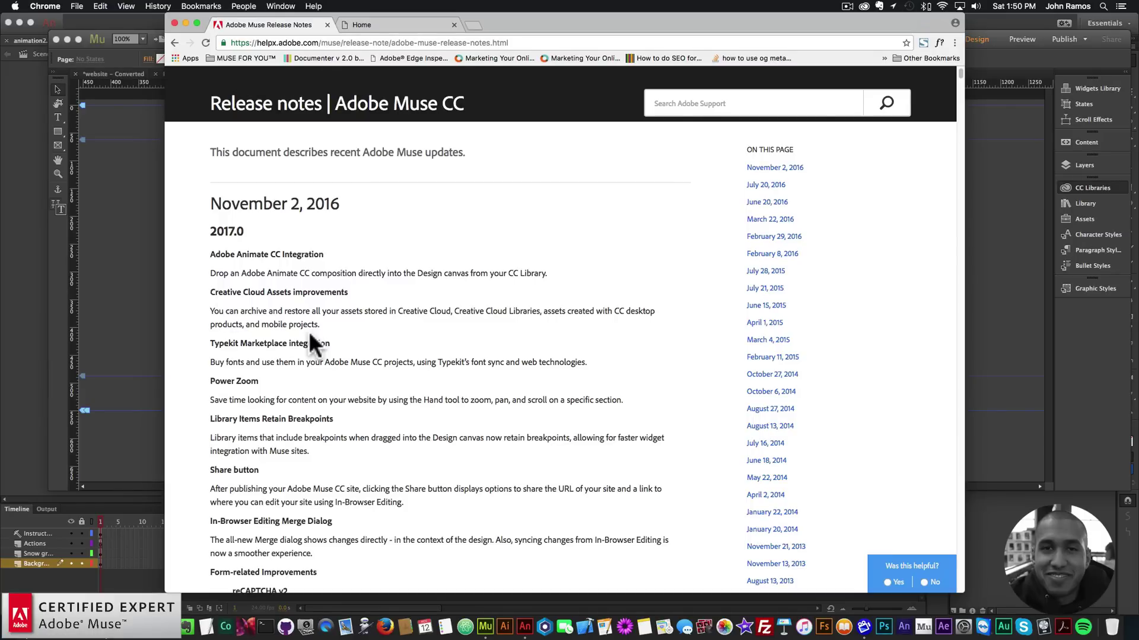
scroll(309, 335, "down", 3)
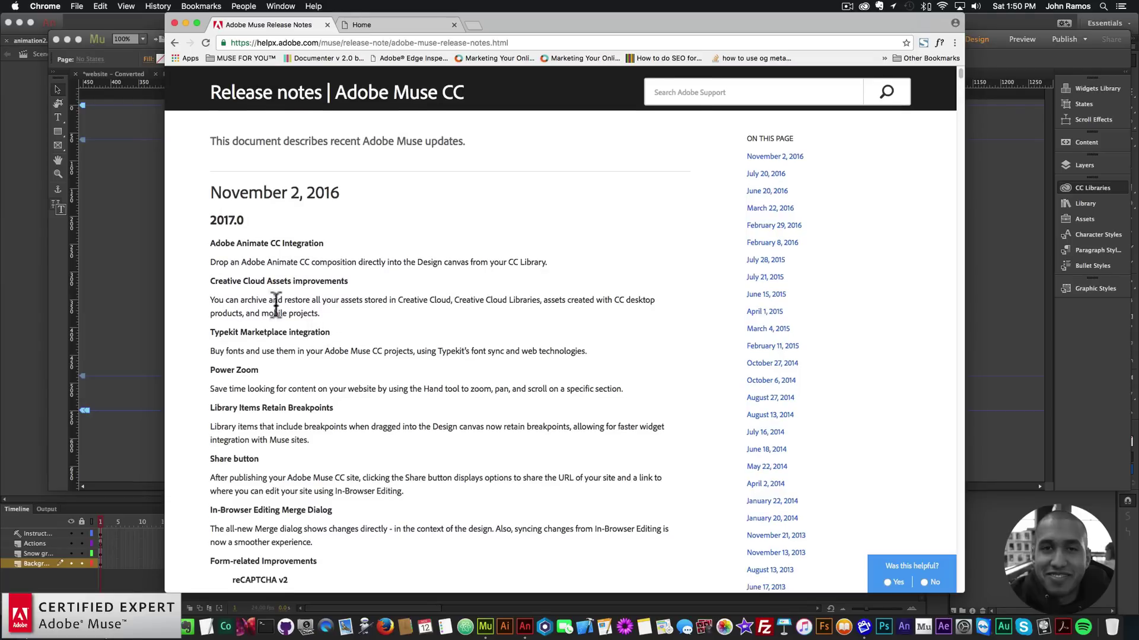
scroll(285, 279, "down", 1)
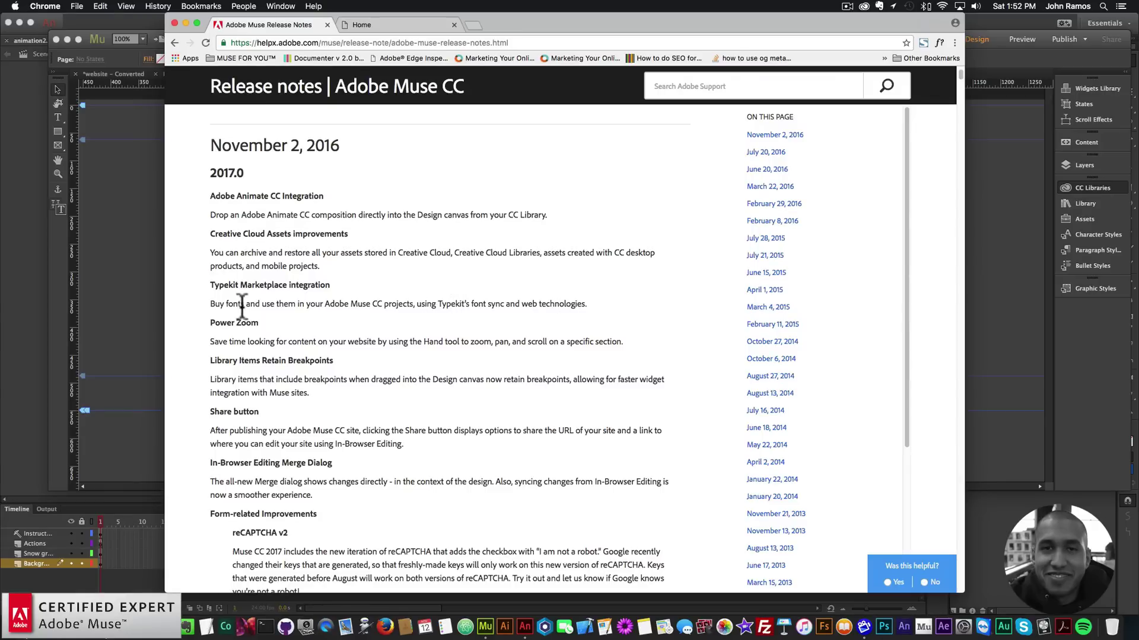
scroll(261, 326, "down", 1)
left_click_drag(262, 306, 185, 323)
left_click(203, 309)
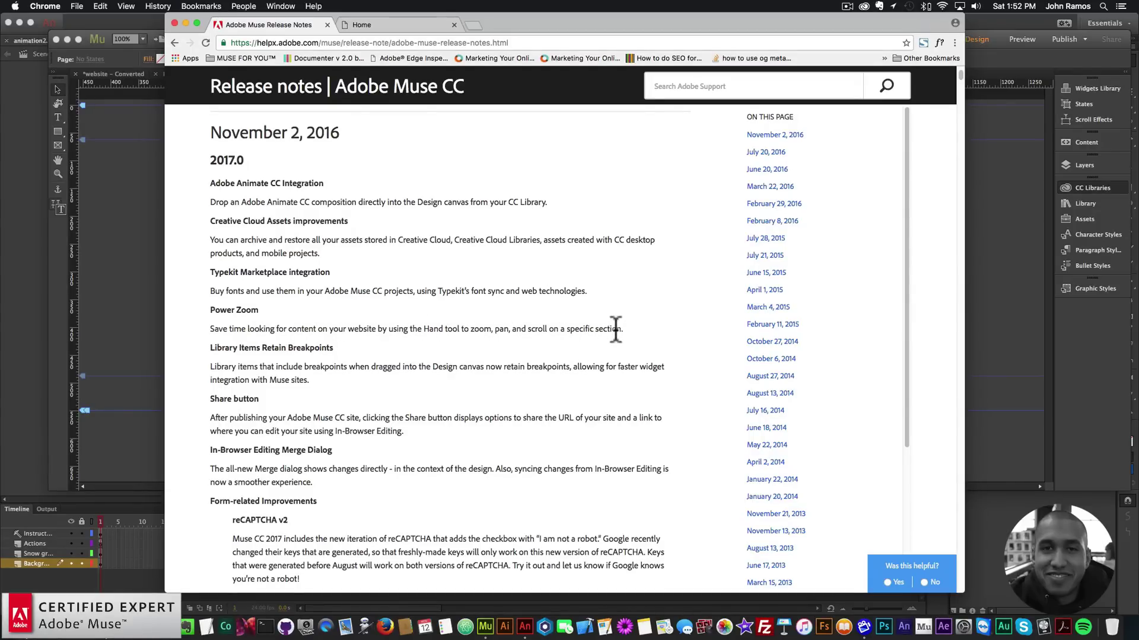
left_click(140, 252)
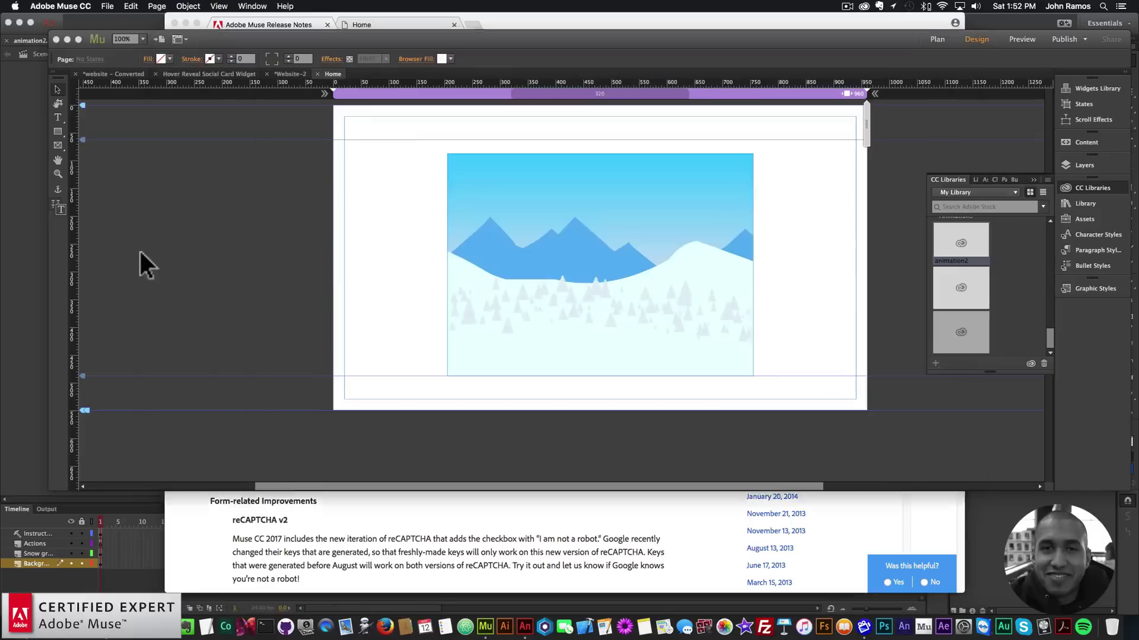
Open the Hover Reveal Social Card Widget page and power-zoom into its photo grid with the Hand tool
left_click(208, 72)
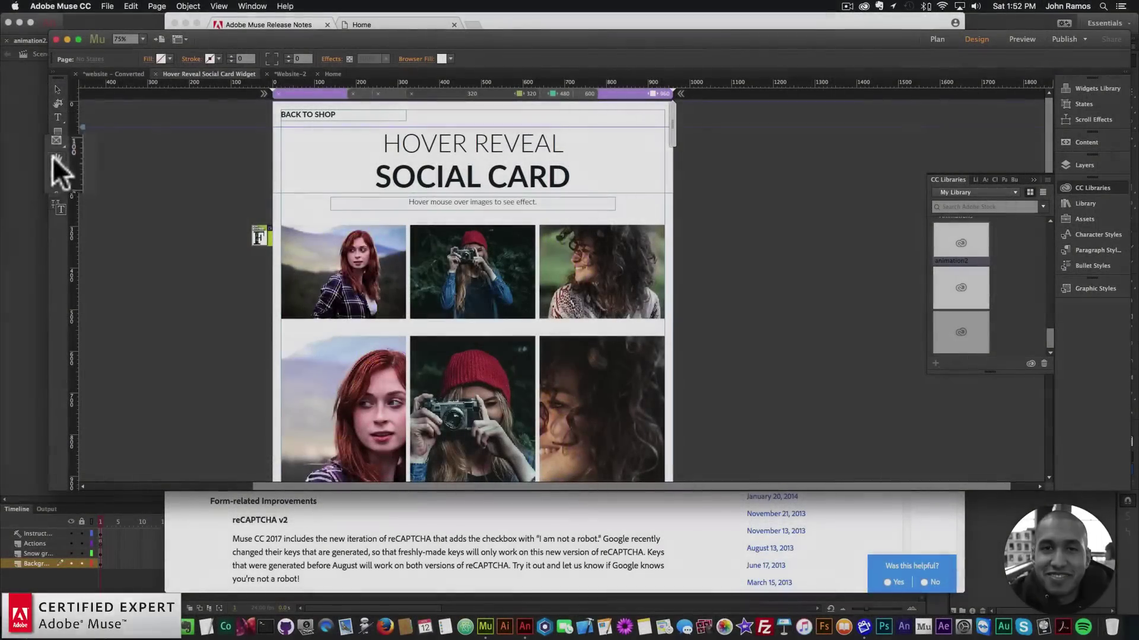
left_click(56, 159)
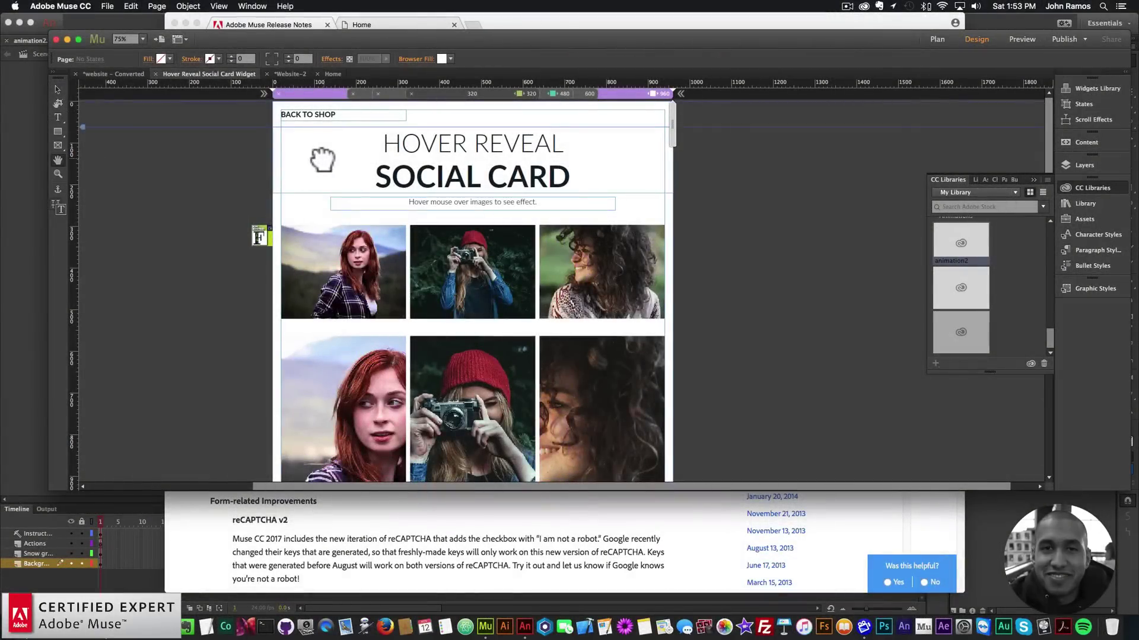
scroll(323, 158, "down", 3)
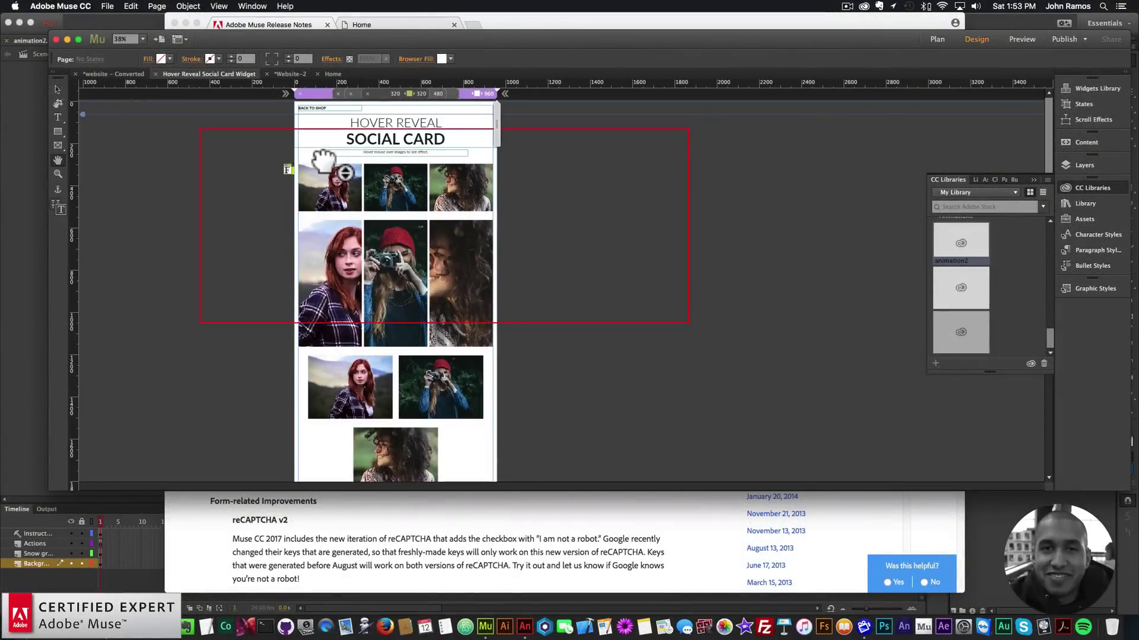
left_click_drag(318, 150, 310, 313)
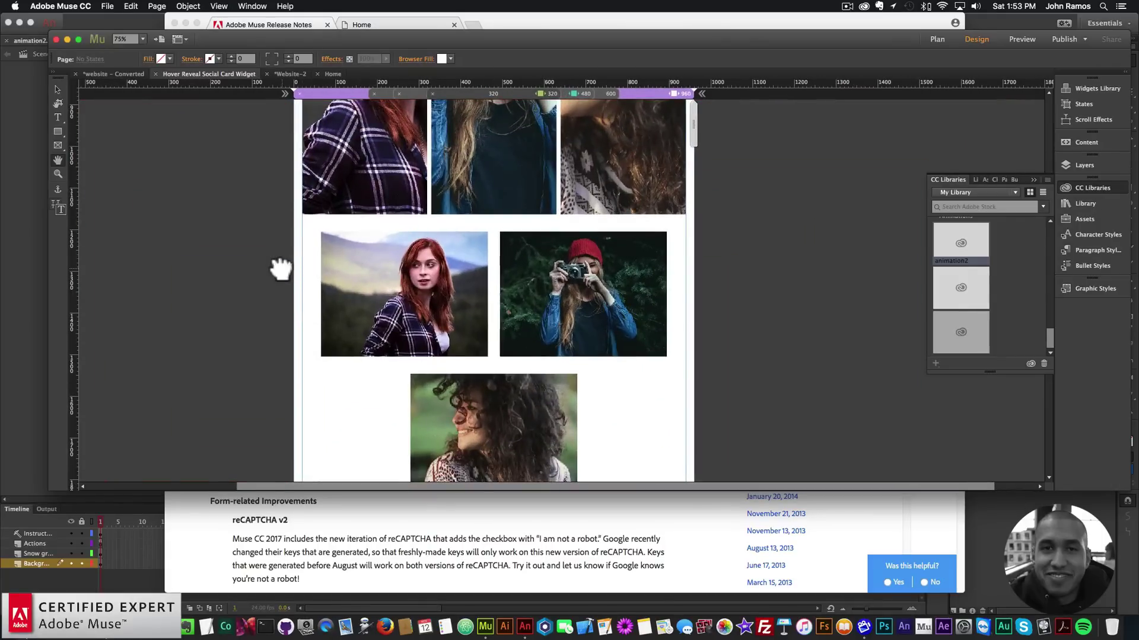
Power-zoom to the page bottom, the large photo row and back to the top, then bring up the release notes
left_click_drag(280, 268, 296, 320)
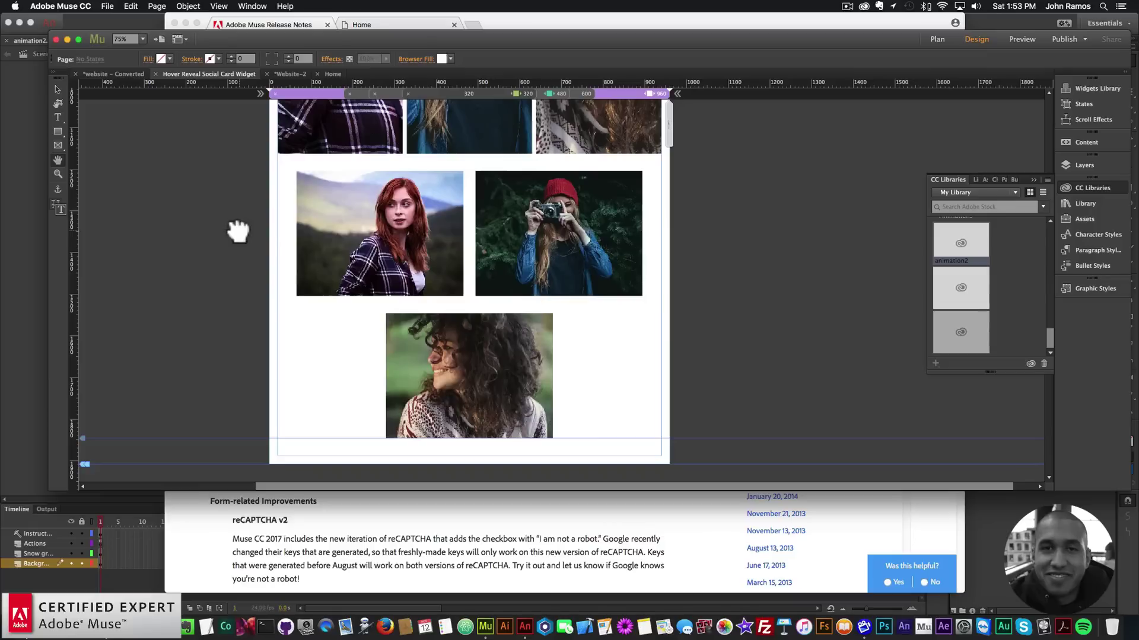
mouse_move(237, 231)
left_mouse_down()
mouse_move(300, 102)
mouse_move(482, 154)
mouse_move(365, 159)
mouse_move(218, 230)
mouse_move(232, 436)
mouse_move(227, 157)
mouse_move(237, 242)
left_mouse_up()
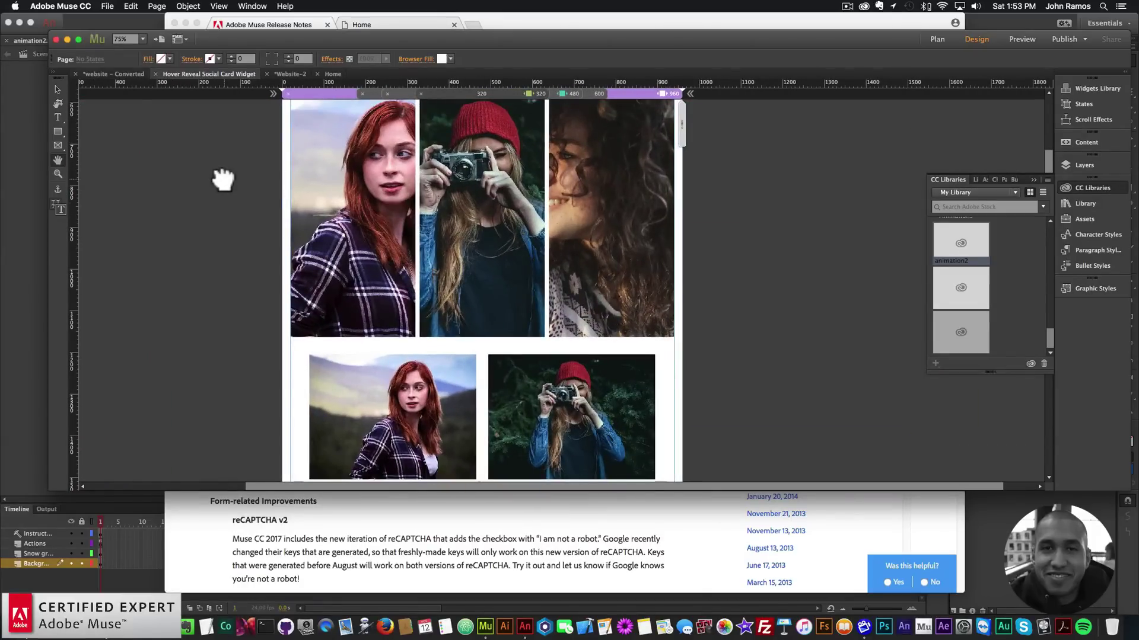
left_click_drag(223, 180, 267, 328)
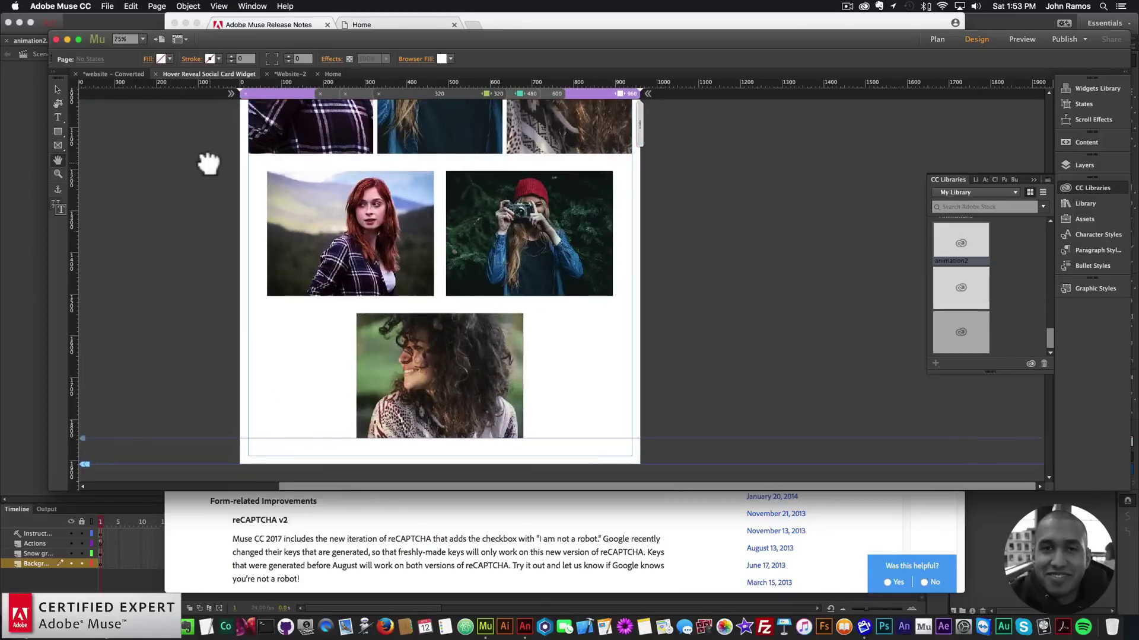
left_click_drag(209, 163, 204, 118)
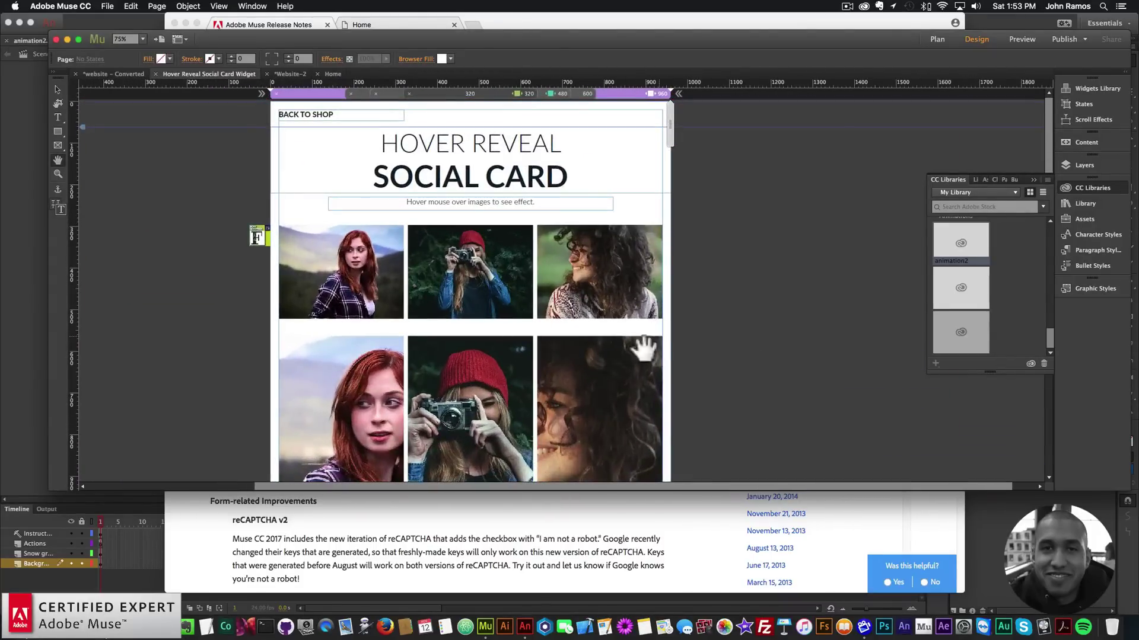
left_click(465, 533)
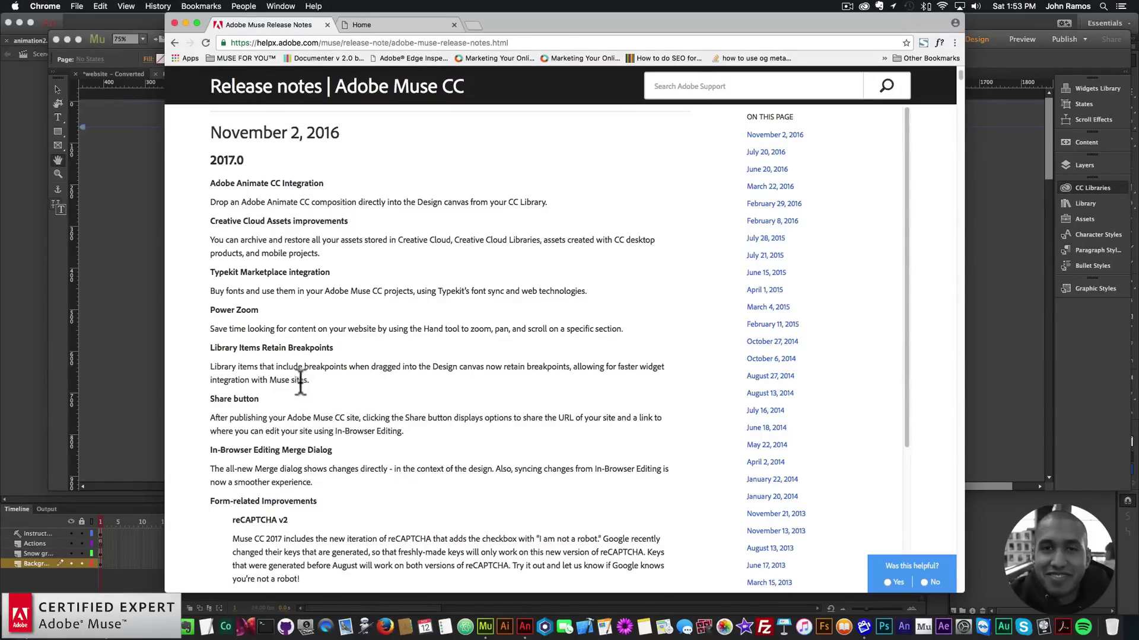
Create a new 960-wide site, open its Home page, and draw a test text frame
left_click(133, 268)
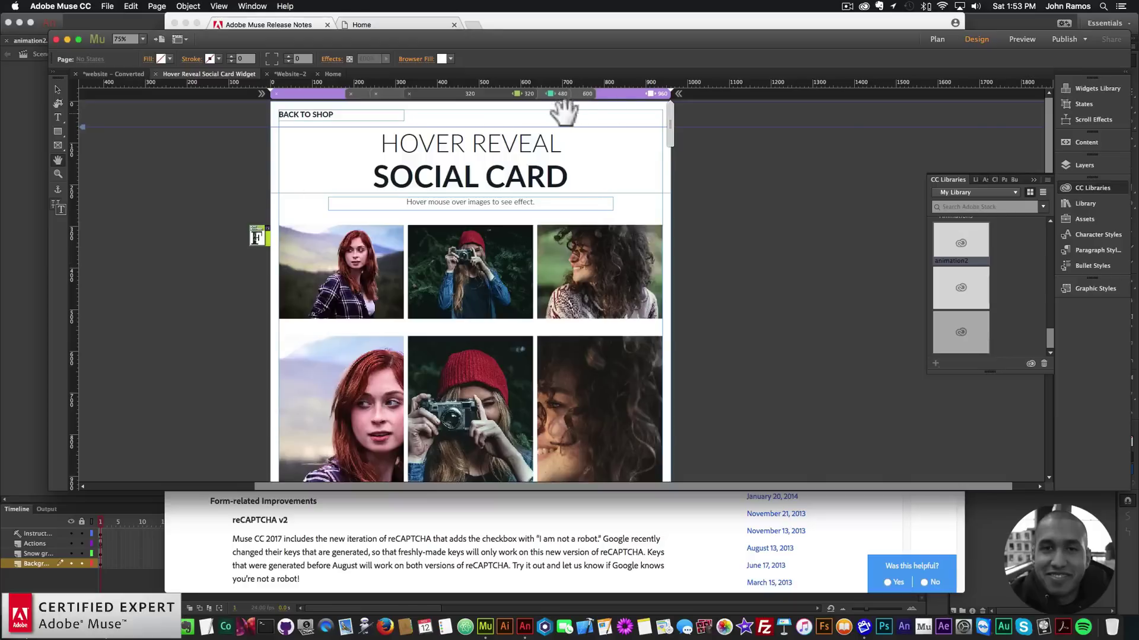
left_click(330, 74)
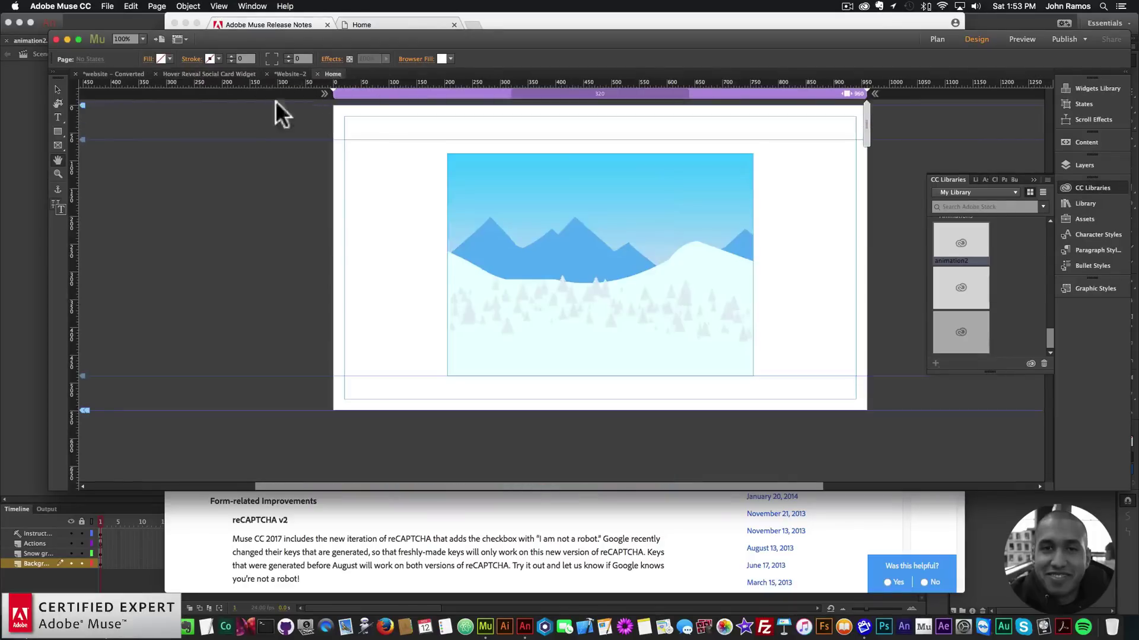
left_click(107, 6)
left_click(112, 18)
left_click(659, 357)
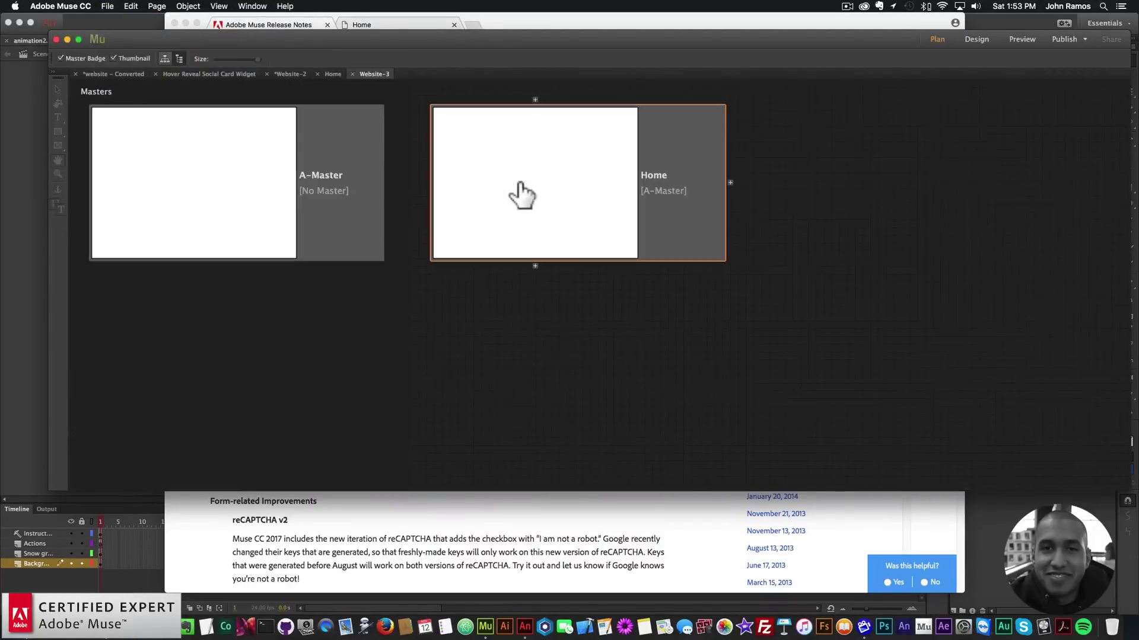
double_click(521, 196)
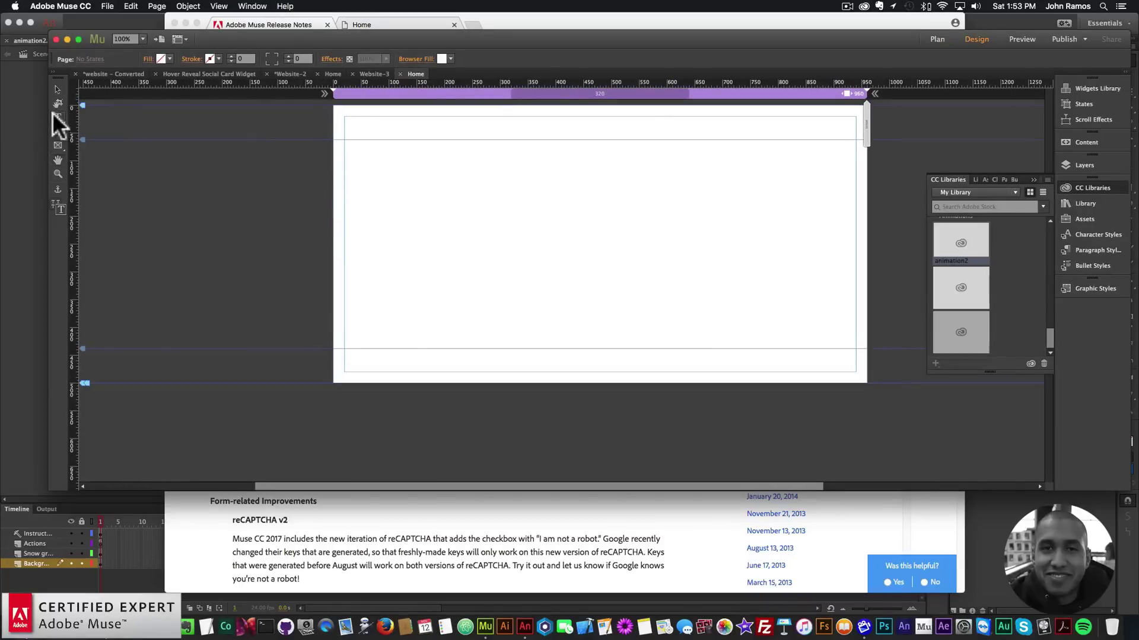
left_click_drag(378, 145, 569, 221)
left_click(58, 89)
Delete the test frame, then generate four paragraphs of filler text on hipsum.co with Beer me!
key("BackSpace")
left_click(500, 20)
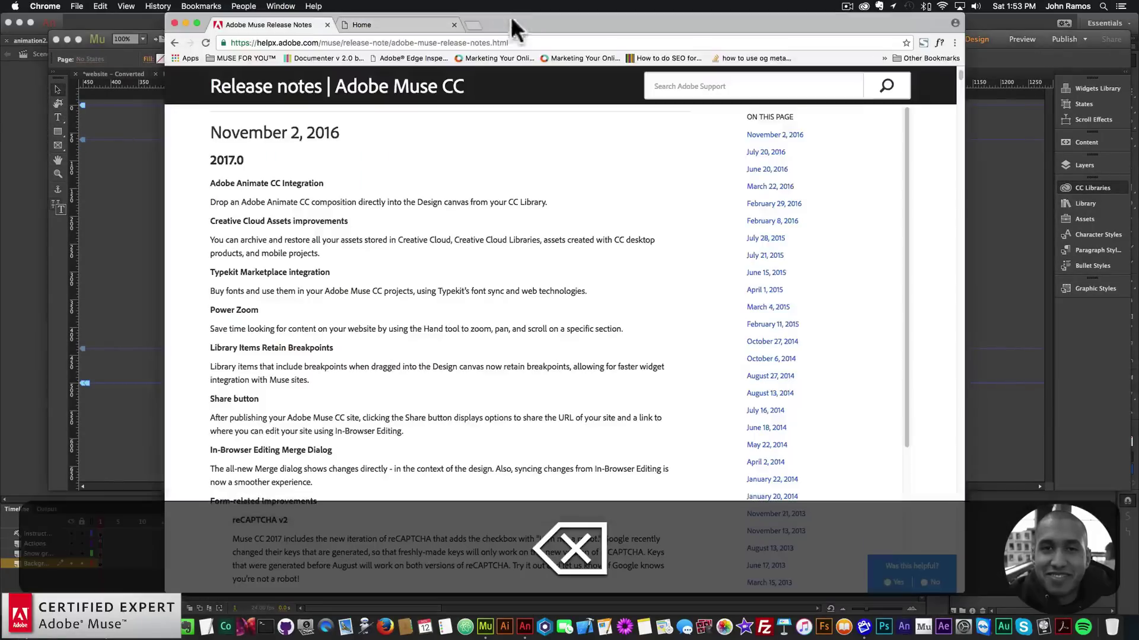
left_click(474, 26)
type("hipsum.co")
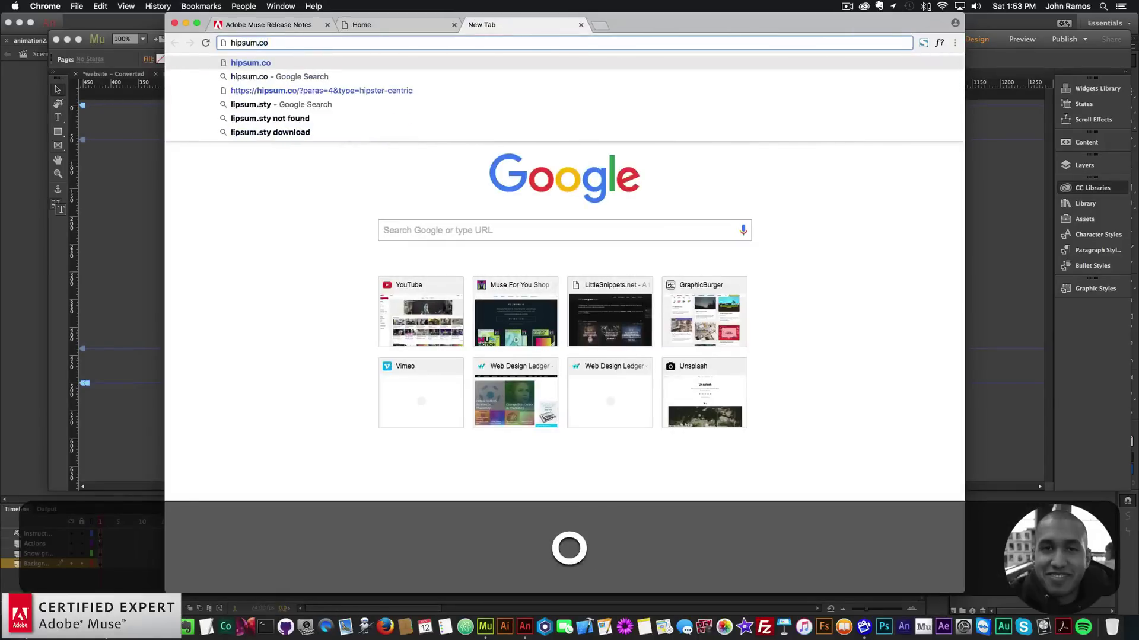
key("Return")
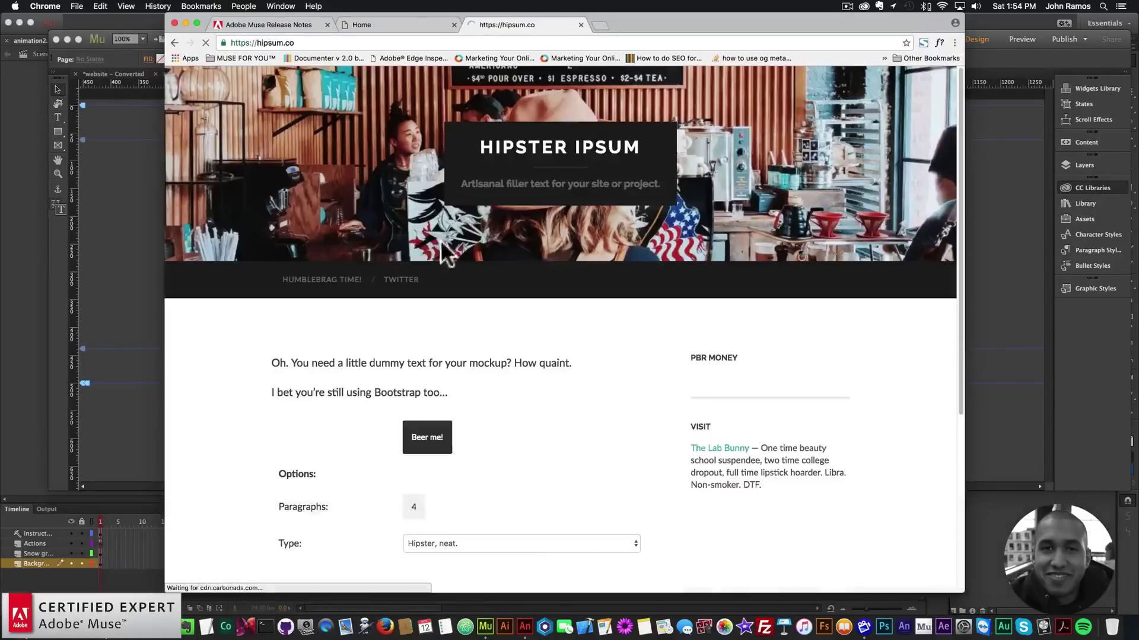
scroll(382, 379, "down", 3)
left_click(433, 337)
Copy the four Hipster Ipsum paragraphs and paste them onto the Muse Home page
left_click_drag(274, 363, 356, 399)
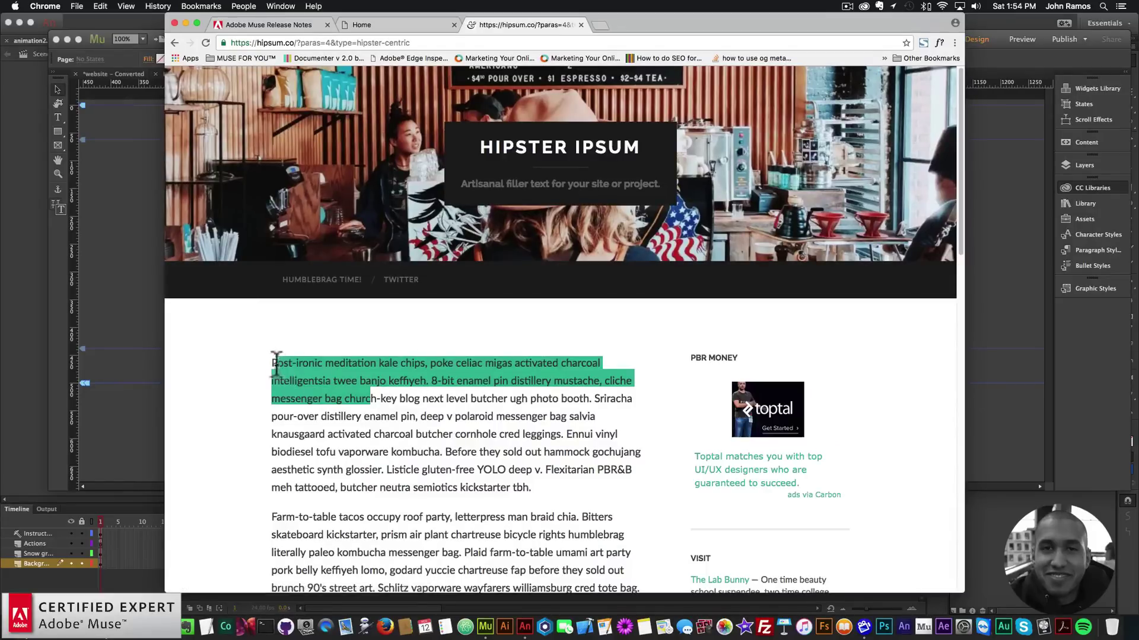
scroll(413, 396, "down", 1)
left_click_drag(274, 364, 461, 513)
scroll(413, 396, "down", 10)
key("super+c")
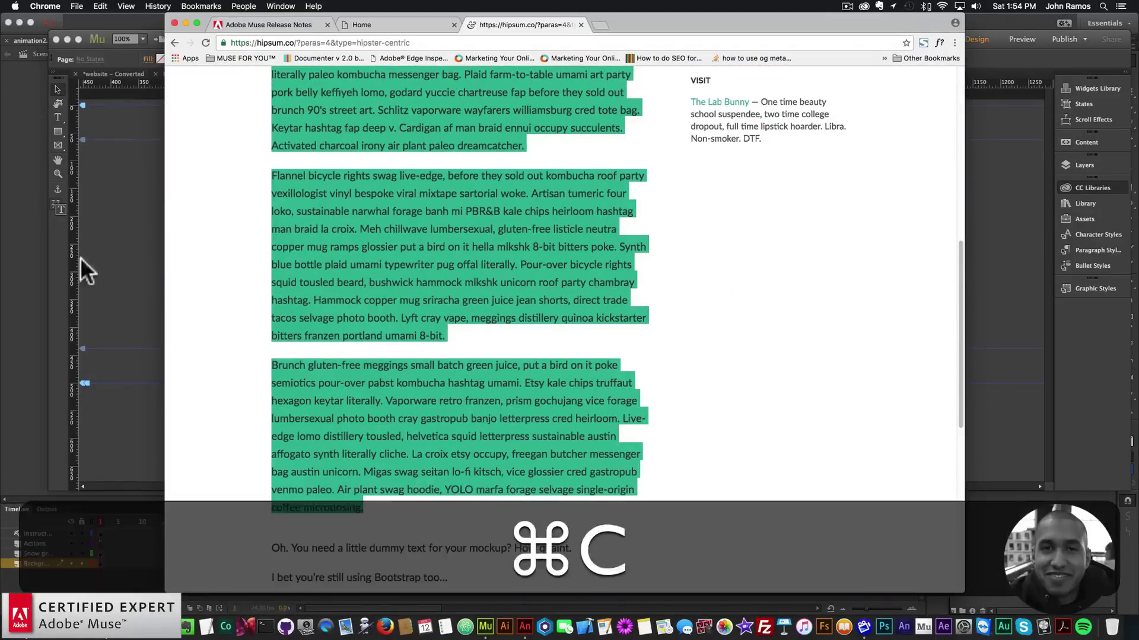
left_click(88, 253)
key("super+v")
Widen the text frame to about 657 px and nudge it up and left
scroll(513, 353, "down", 5)
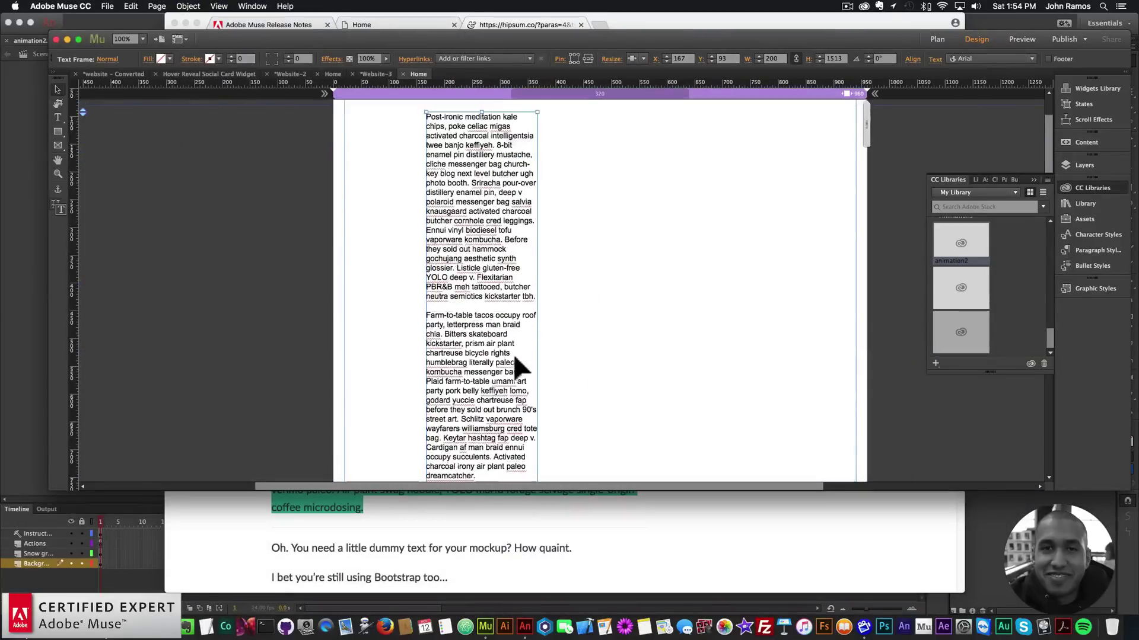
key("super+minus")
key("super+minus")
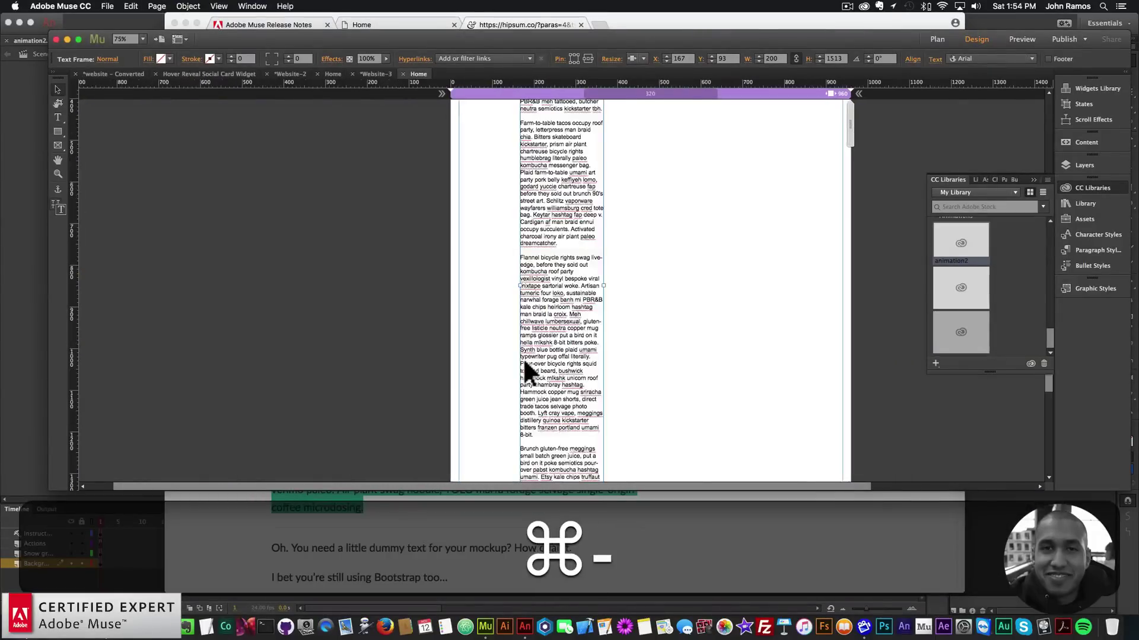
left_click_drag(552, 286, 688, 274)
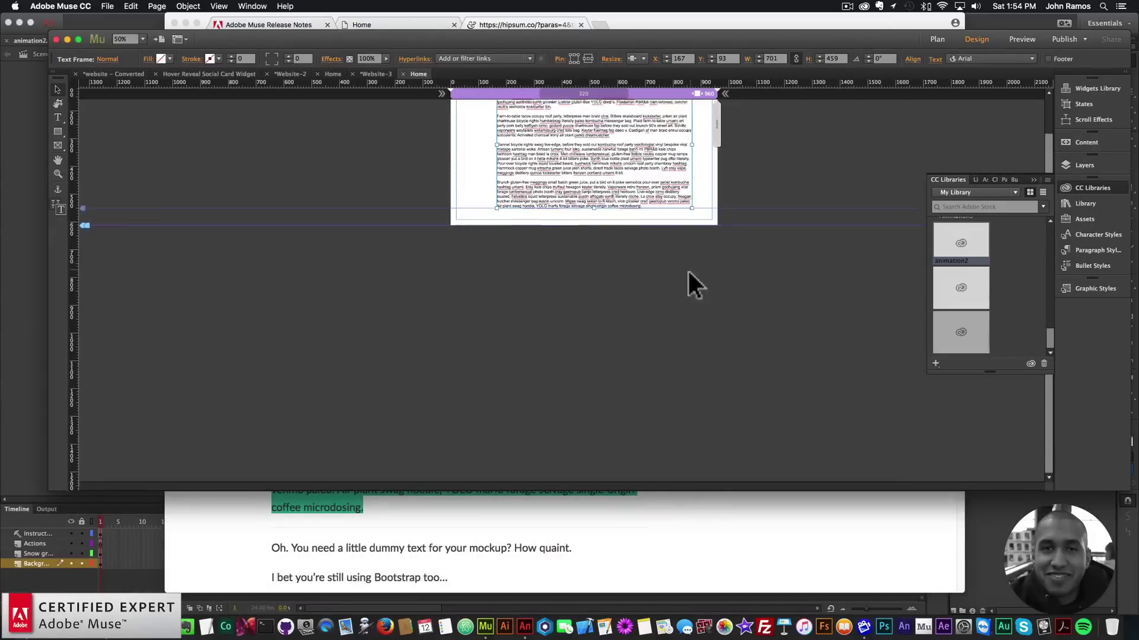
left_click(57, 174)
left_click(638, 172)
left_click(56, 86)
left_click_drag(524, 214, 508, 212)
left_click(646, 53)
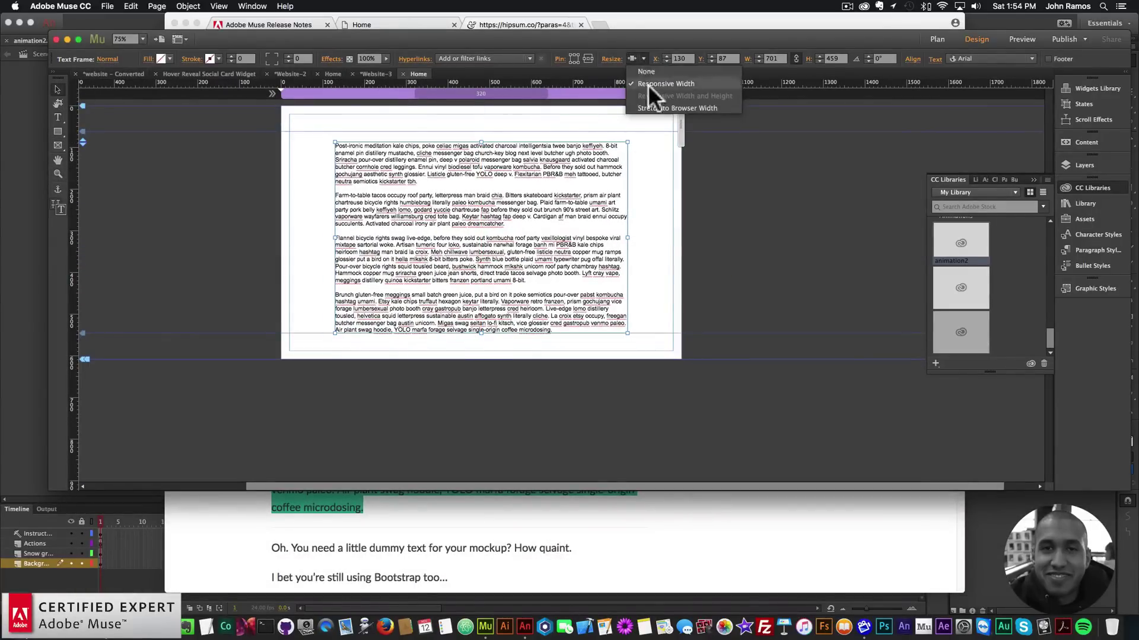
Add 600, 480 and 320 px breakpoints, then return the page to the 960 breakpoint
right_click(621, 90)
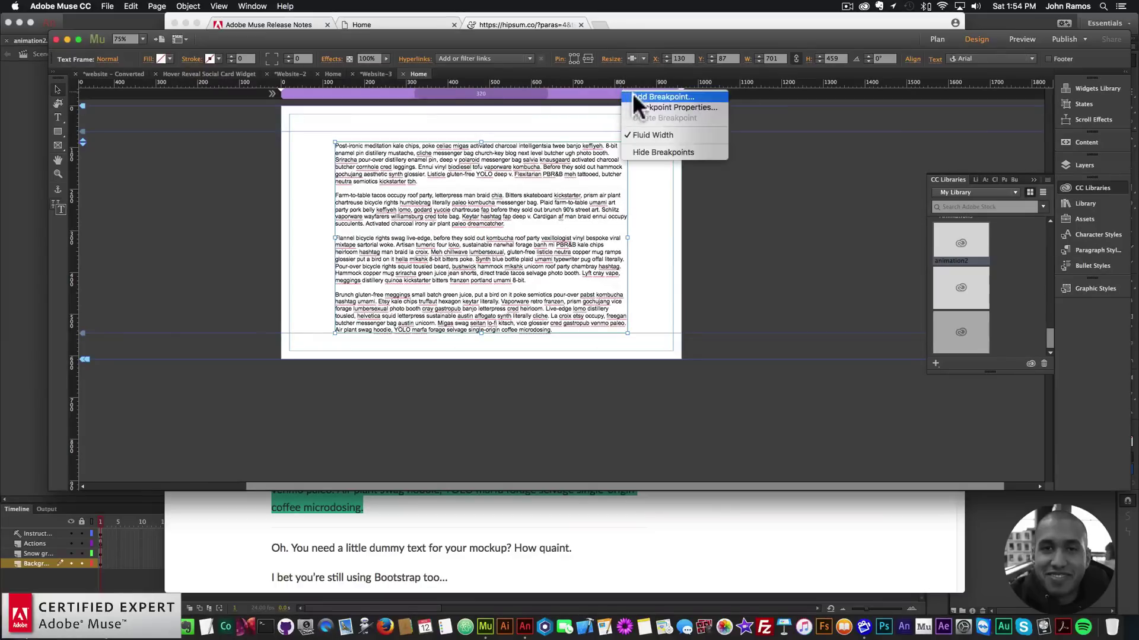
left_click(632, 94)
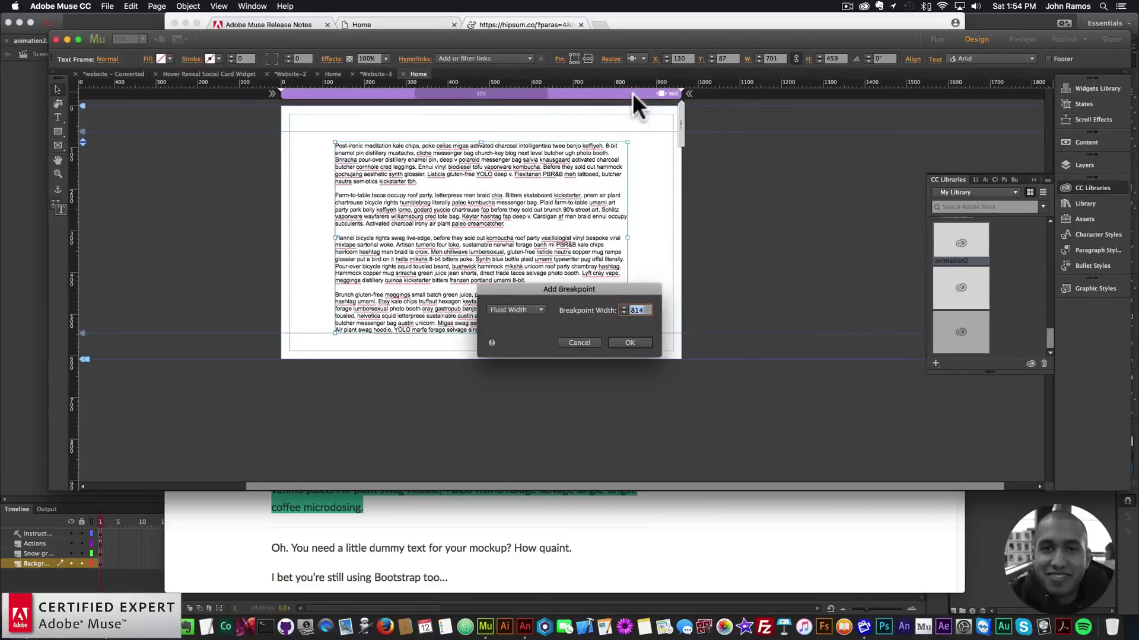
type("600")
key("Return")
right_click(571, 95)
left_click(576, 100)
type("480")
key("Return")
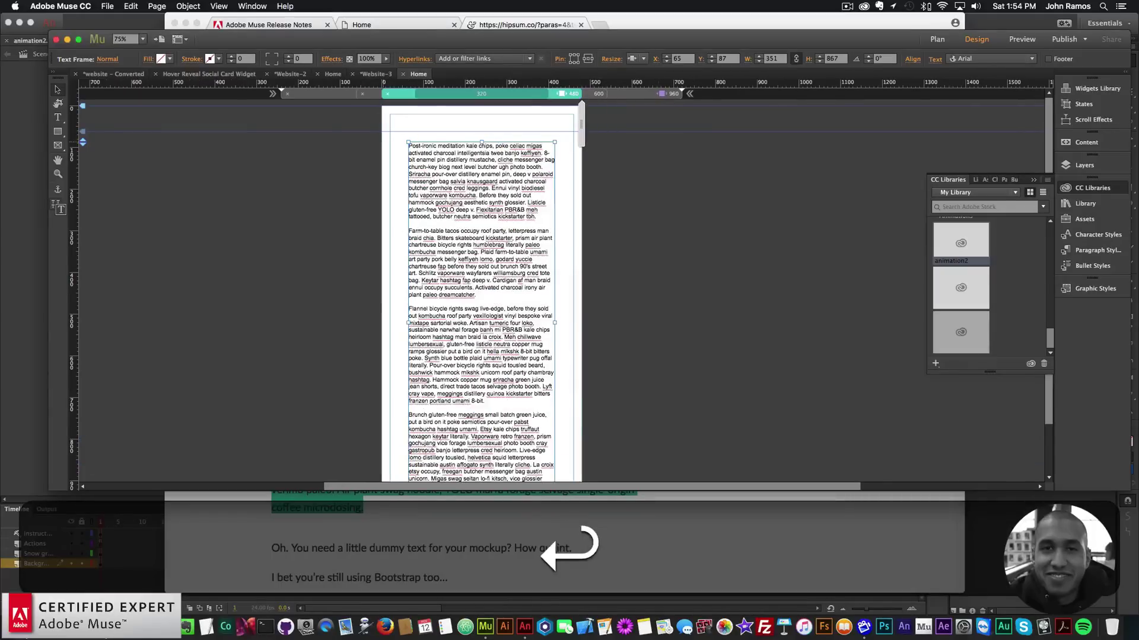
right_click(562, 95)
left_click(574, 97)
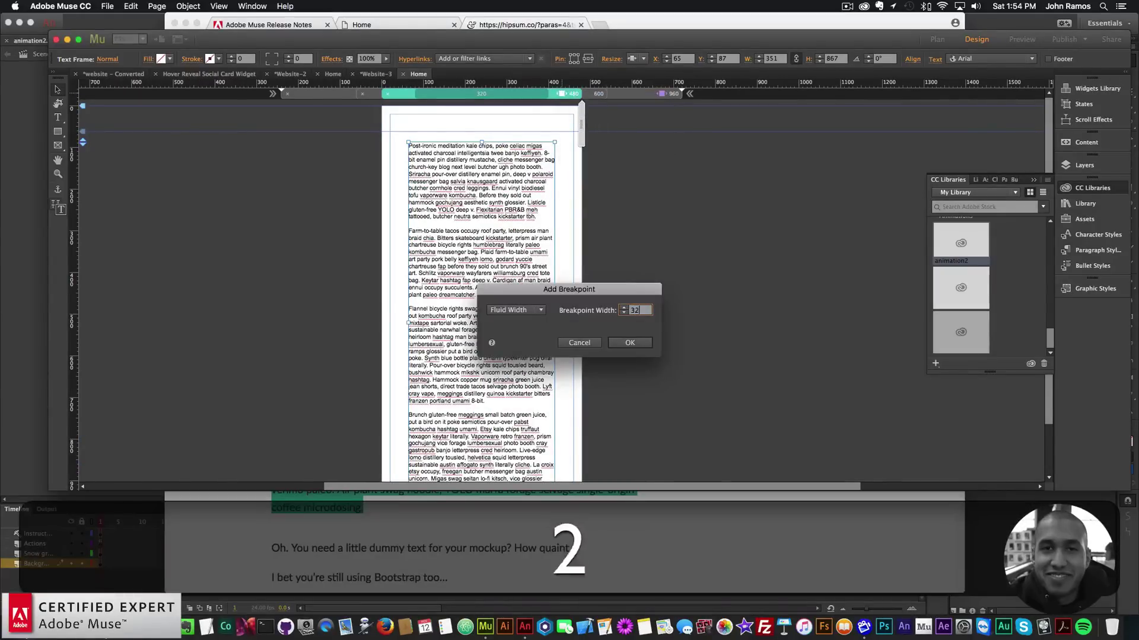
type("320")
key("Return")
left_click(565, 95)
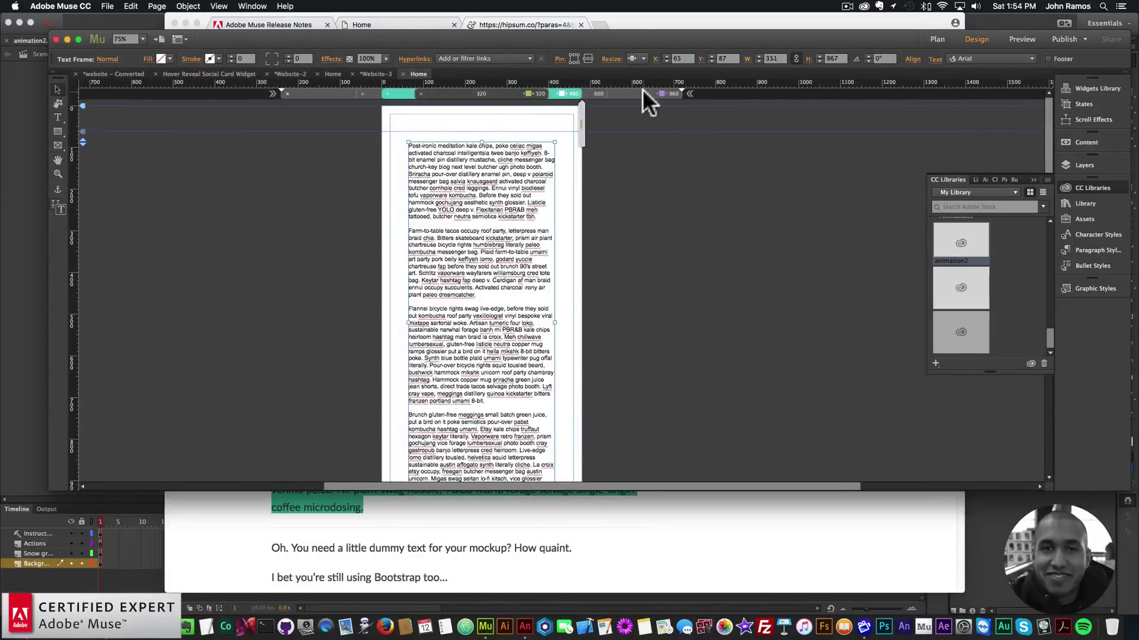
left_click(643, 94)
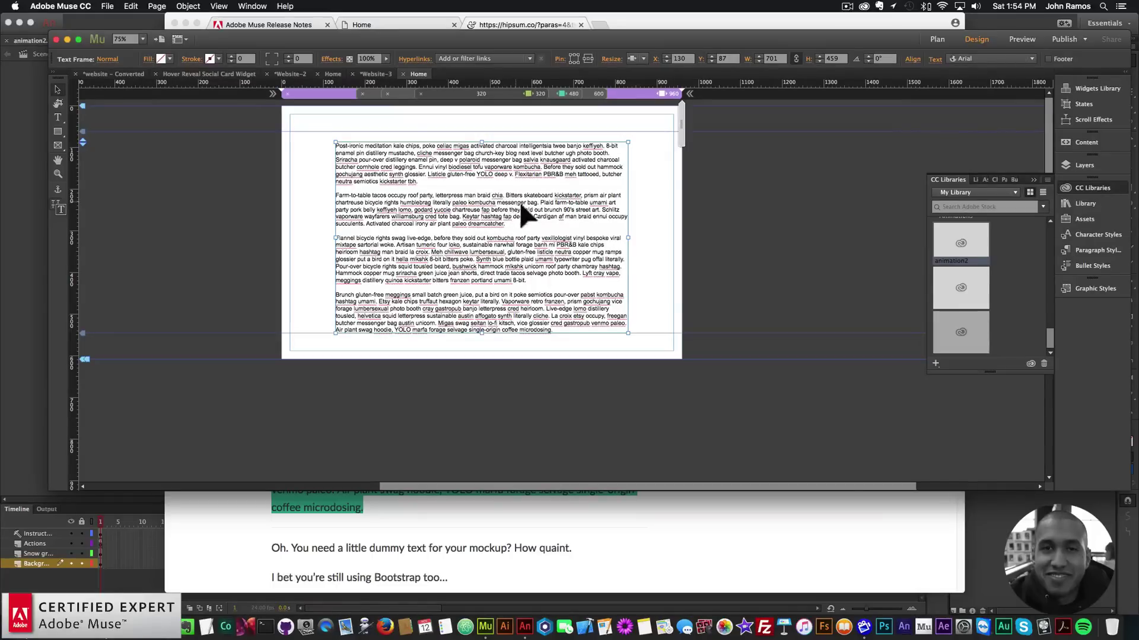
Open the site Library and create a new folder named Text
right_click(493, 157)
mouse_move(541, 220)
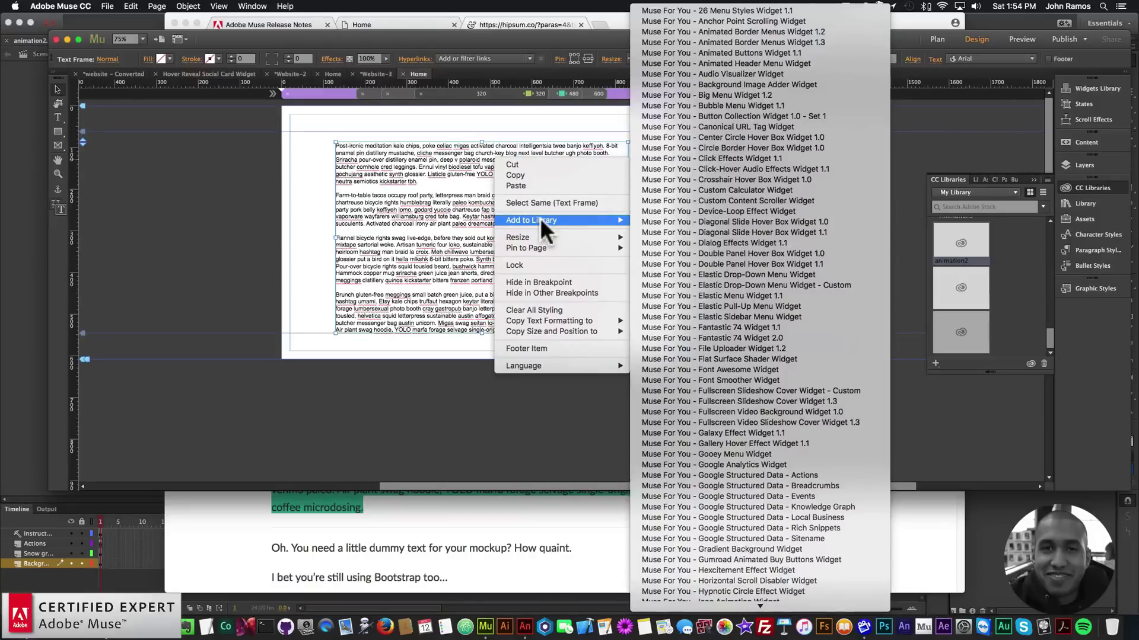
left_click(425, 186)
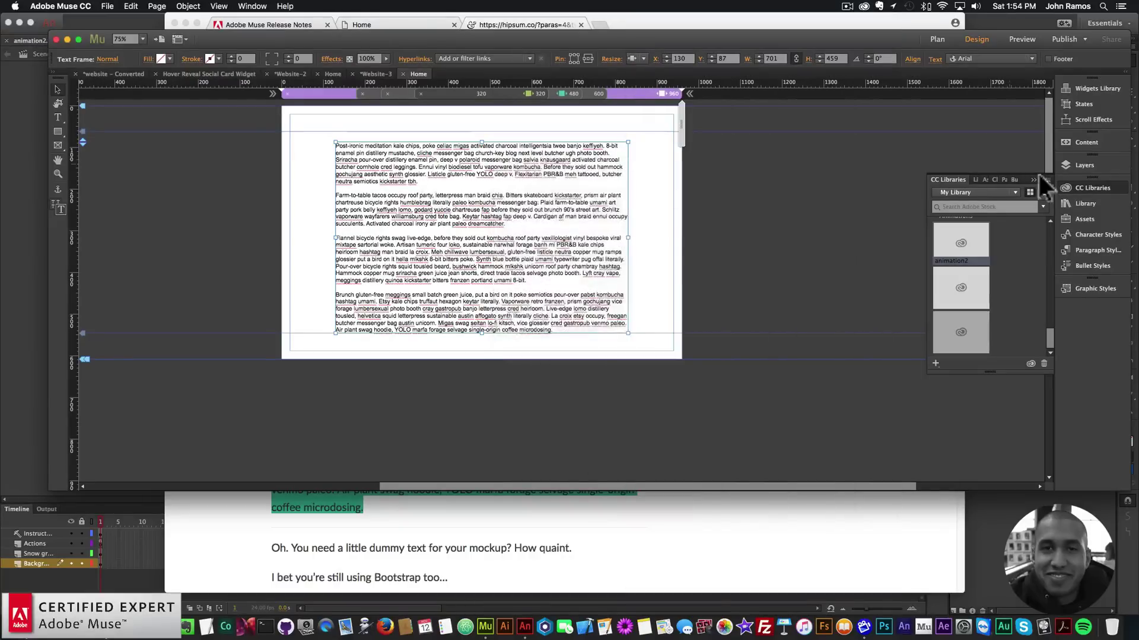
left_click(1080, 202)
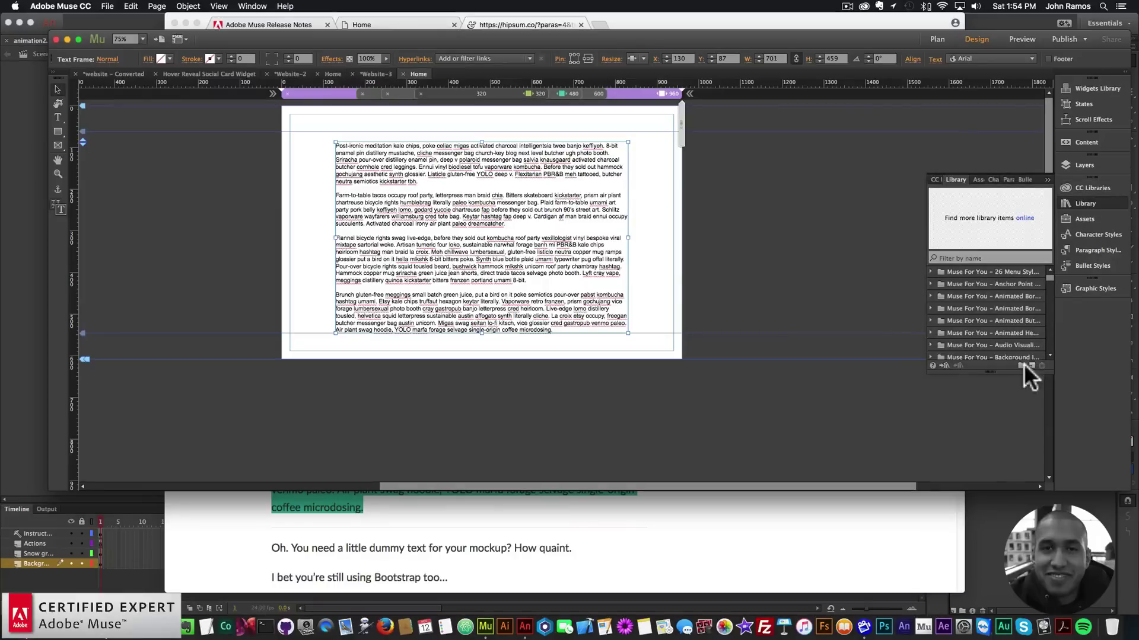
left_click(1020, 364)
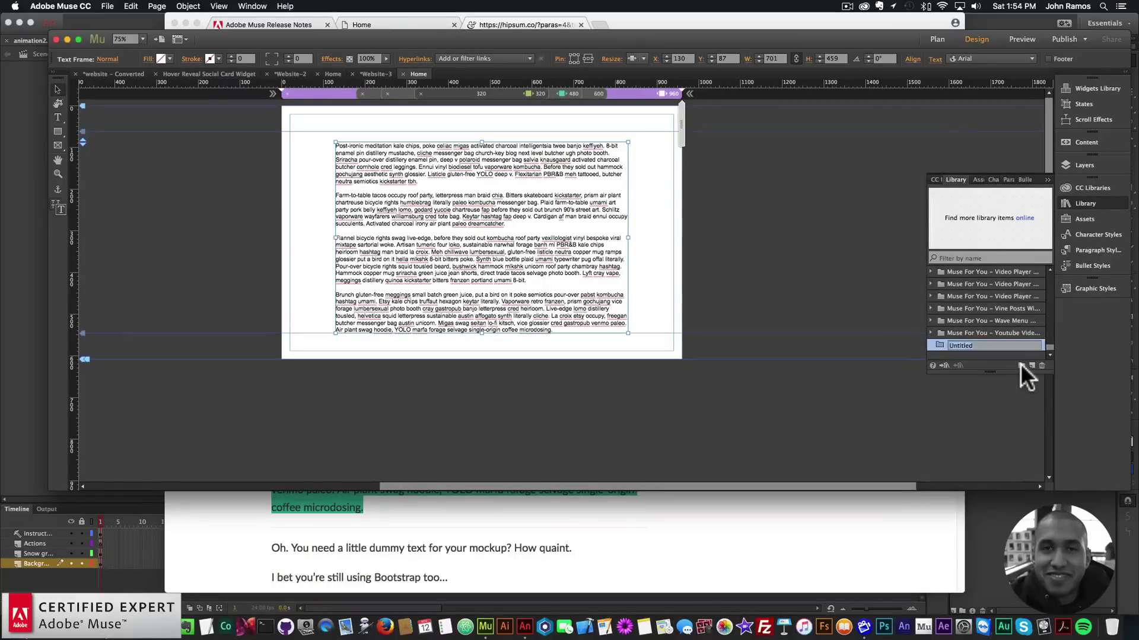
type("Text")
key("Return")
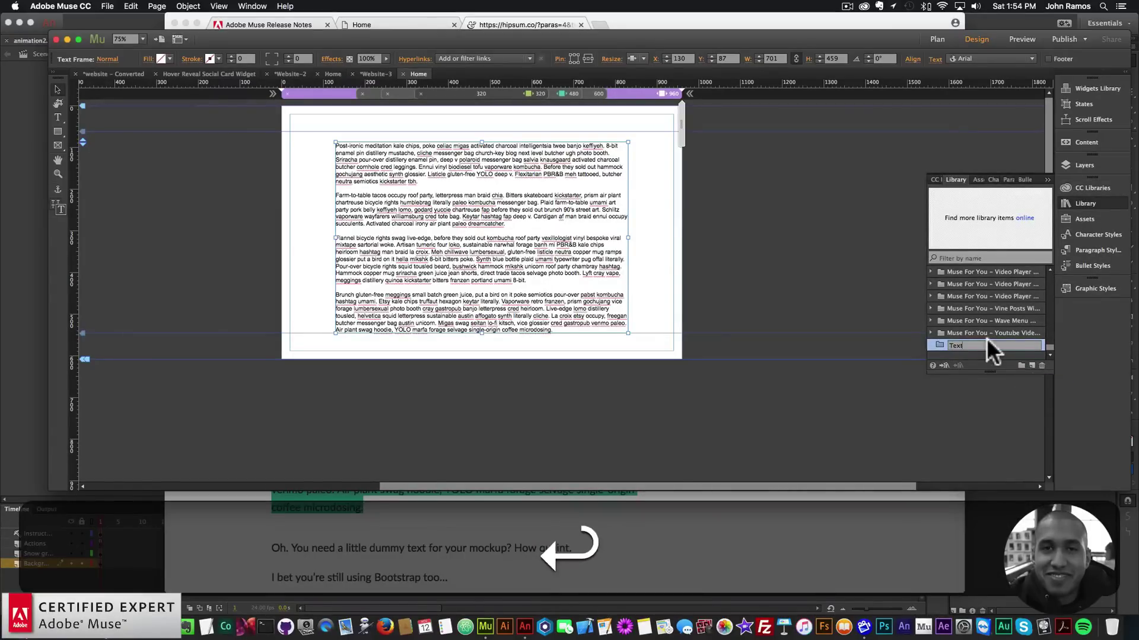
Add the text frame to the Text library folder and save the site
right_click(542, 162)
mouse_move(603, 224)
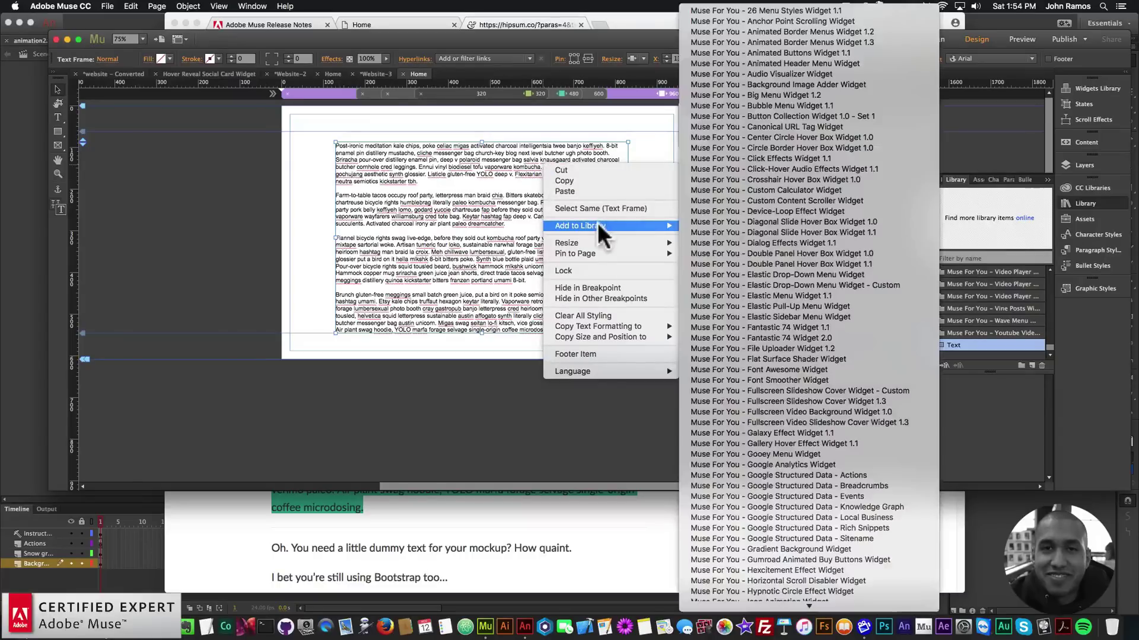
scroll(775, 273, "down", 10)
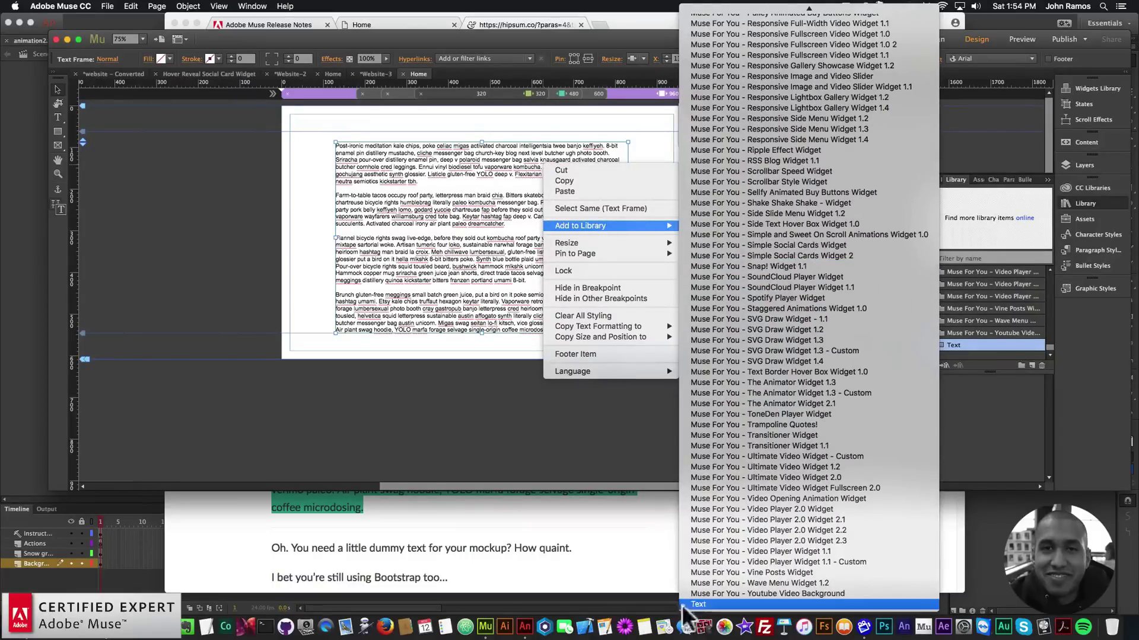
left_click(698, 605)
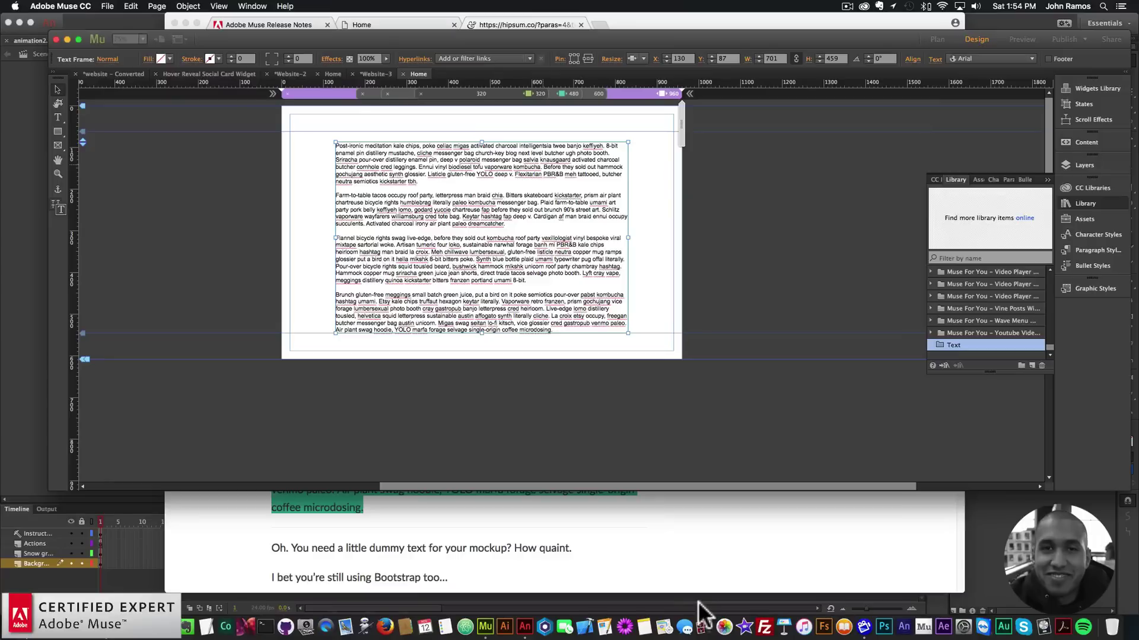
key("super+s")
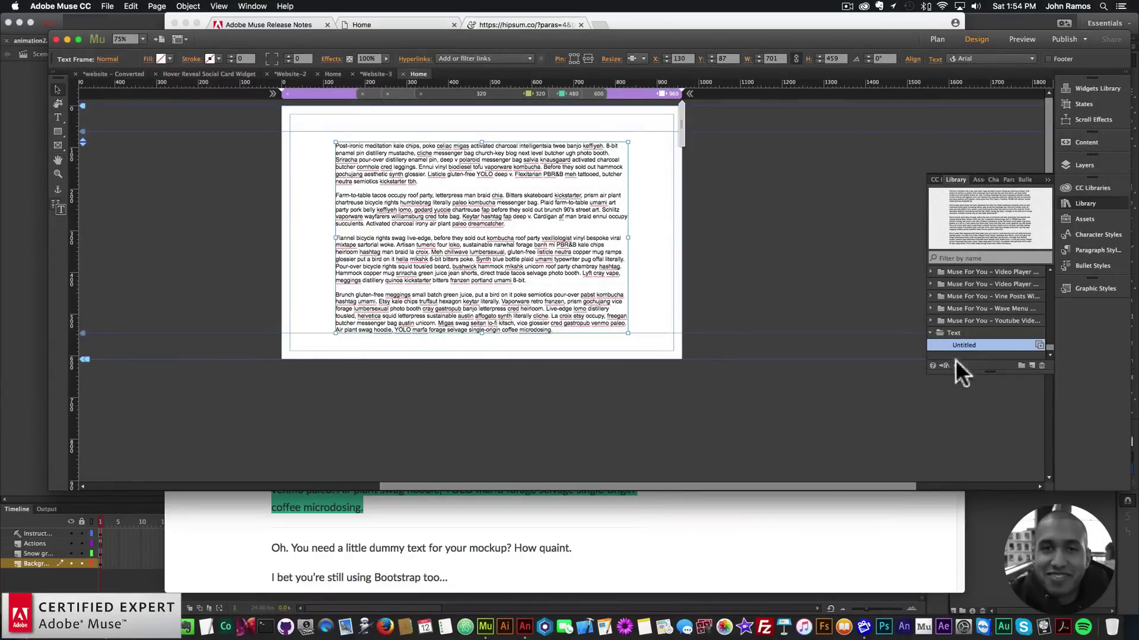
Rename the new library item to '4 Paragraphs'
double_click(963, 342)
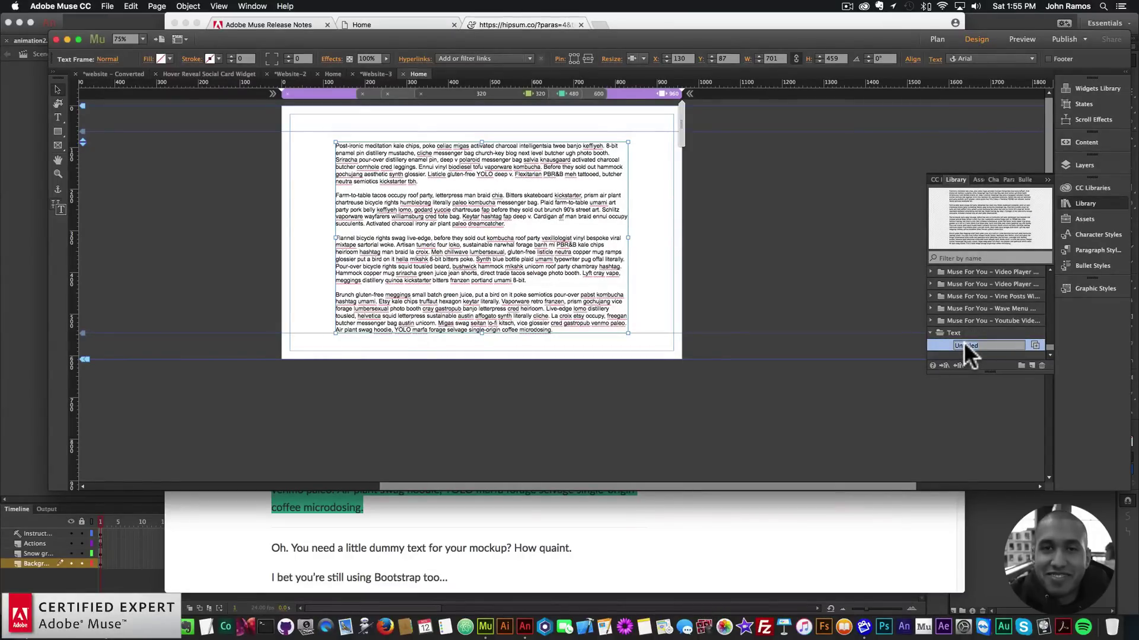
type("4 Paragrap")
key("Return")
Create a new site with the default settings
left_click(105, 6)
left_click(108, 16)
left_click(667, 361)
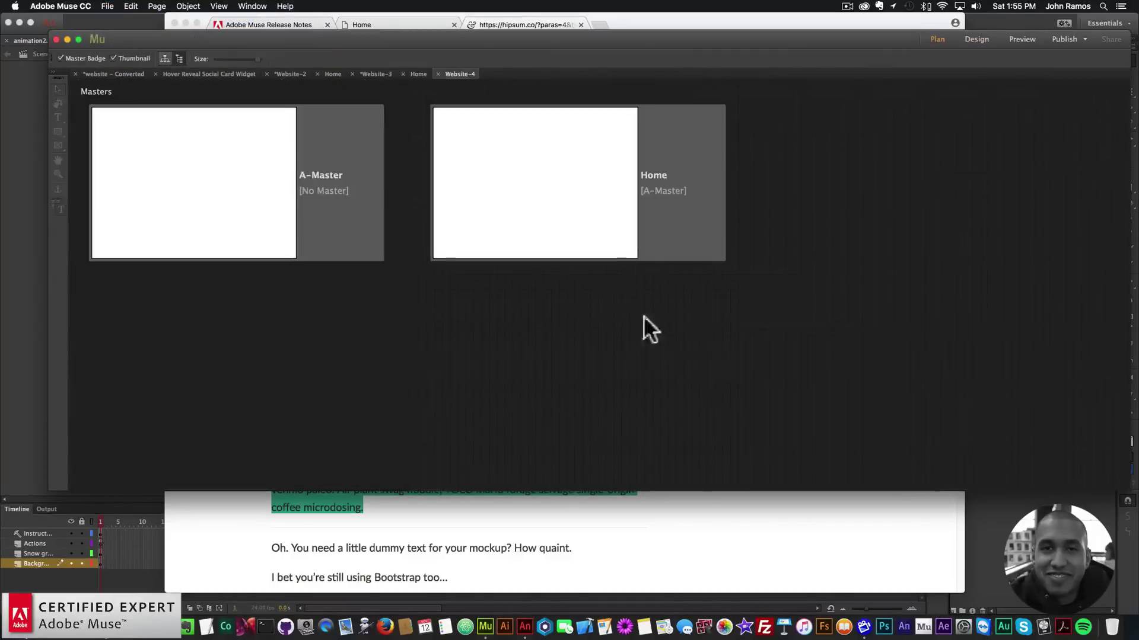
On the new site's Home page, place the 4 Paragraphs library text together with its breakpoints
double_click(552, 178)
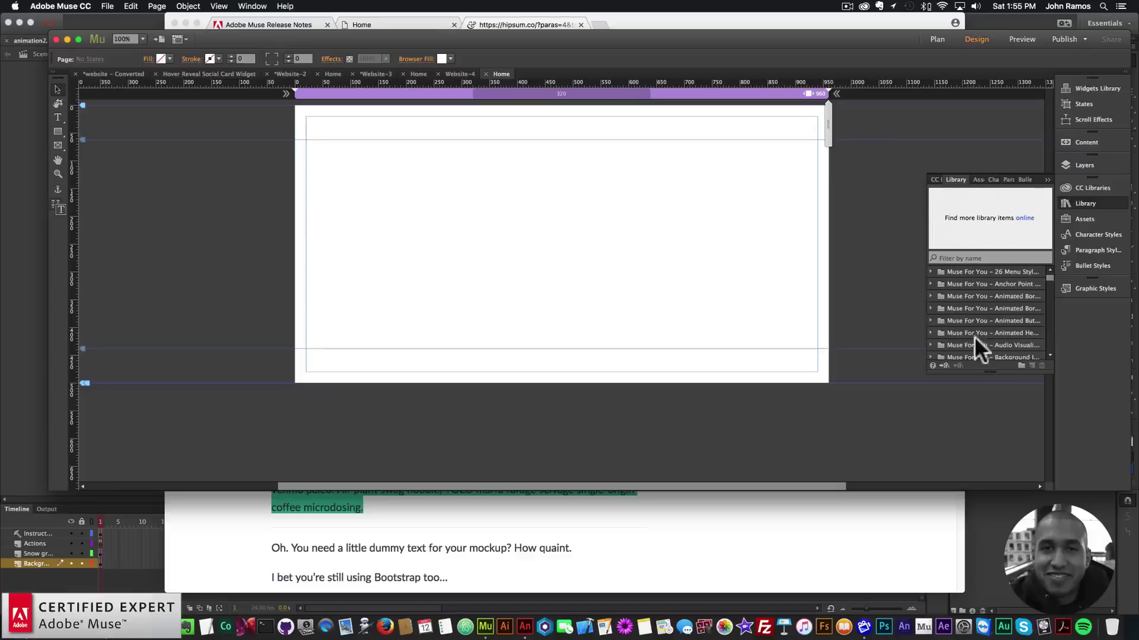
left_click(1088, 202)
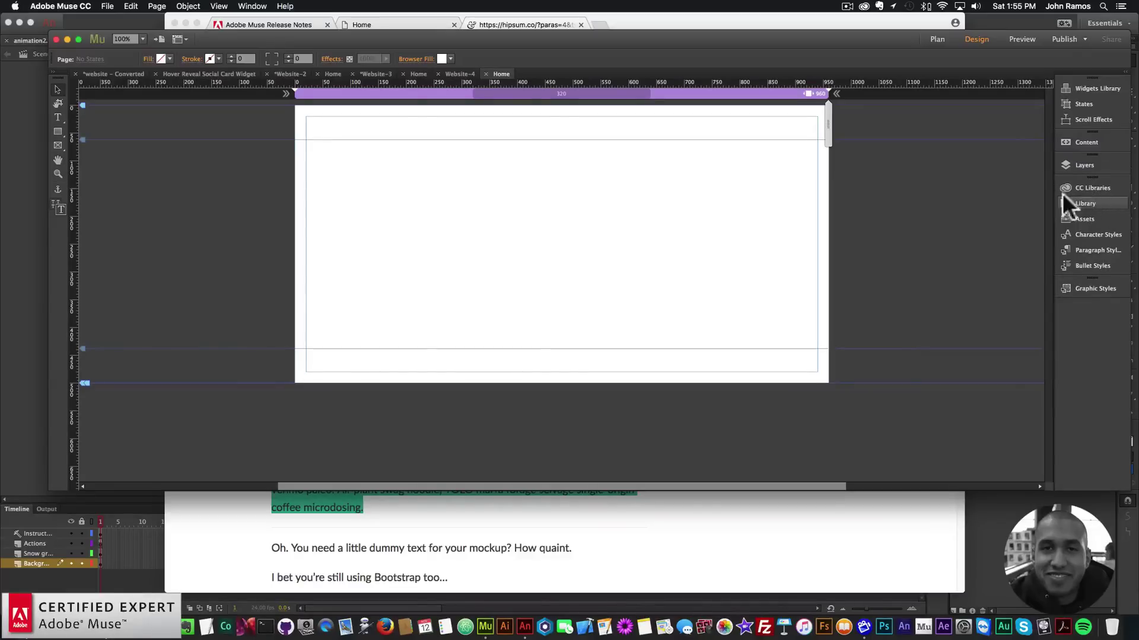
left_click(254, 3)
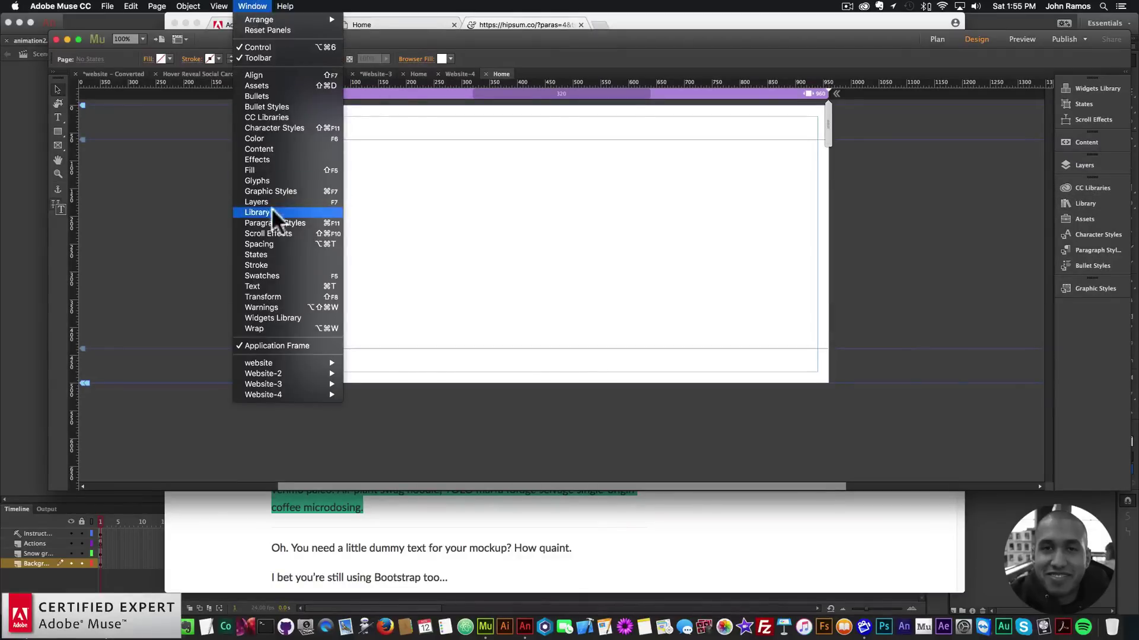
left_click(264, 213)
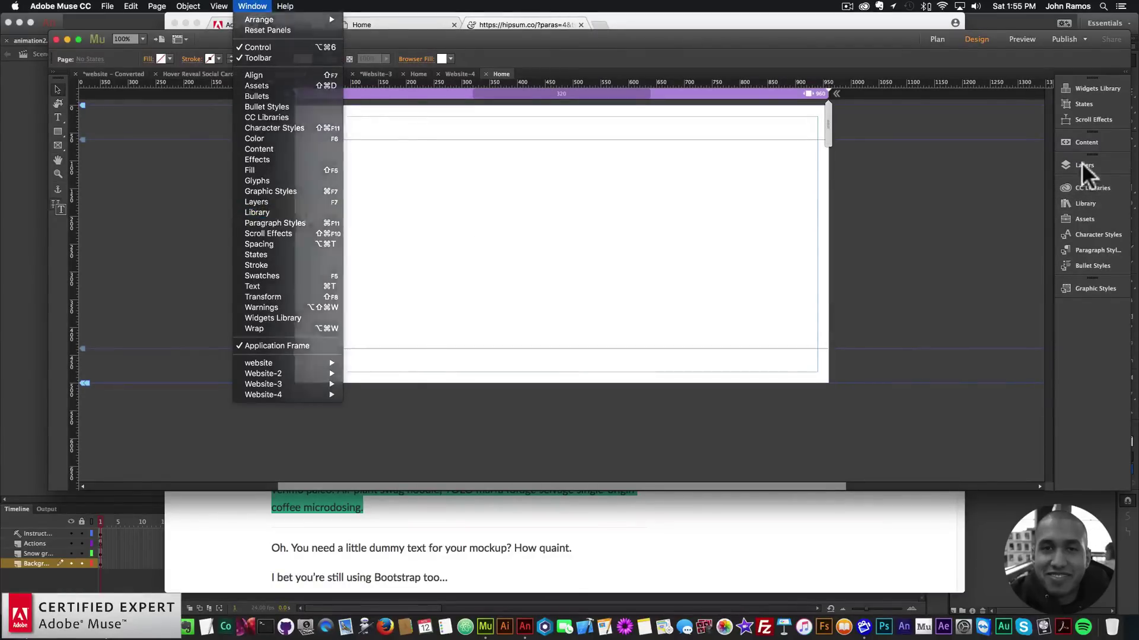
left_click(1087, 203)
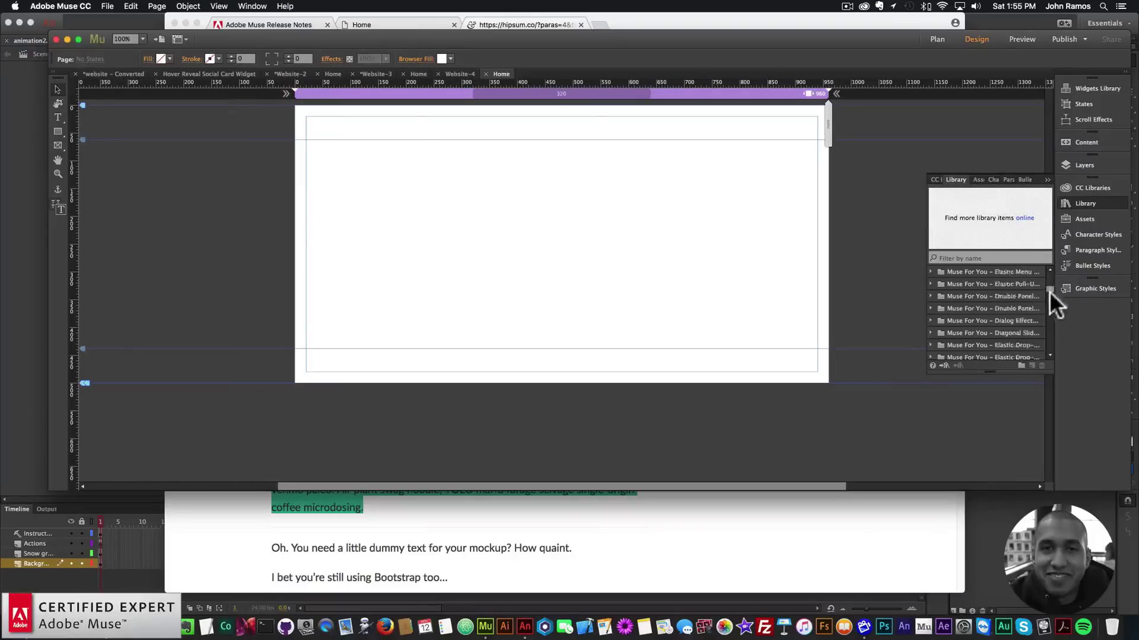
left_click(976, 344)
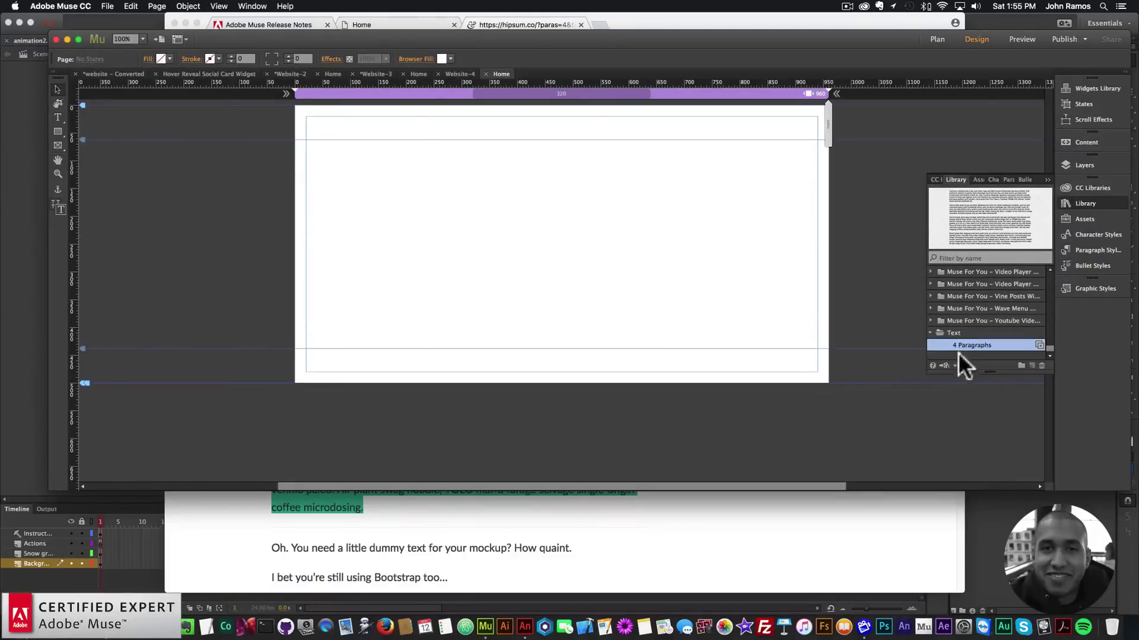
left_click_drag(335, 55, 378, 149)
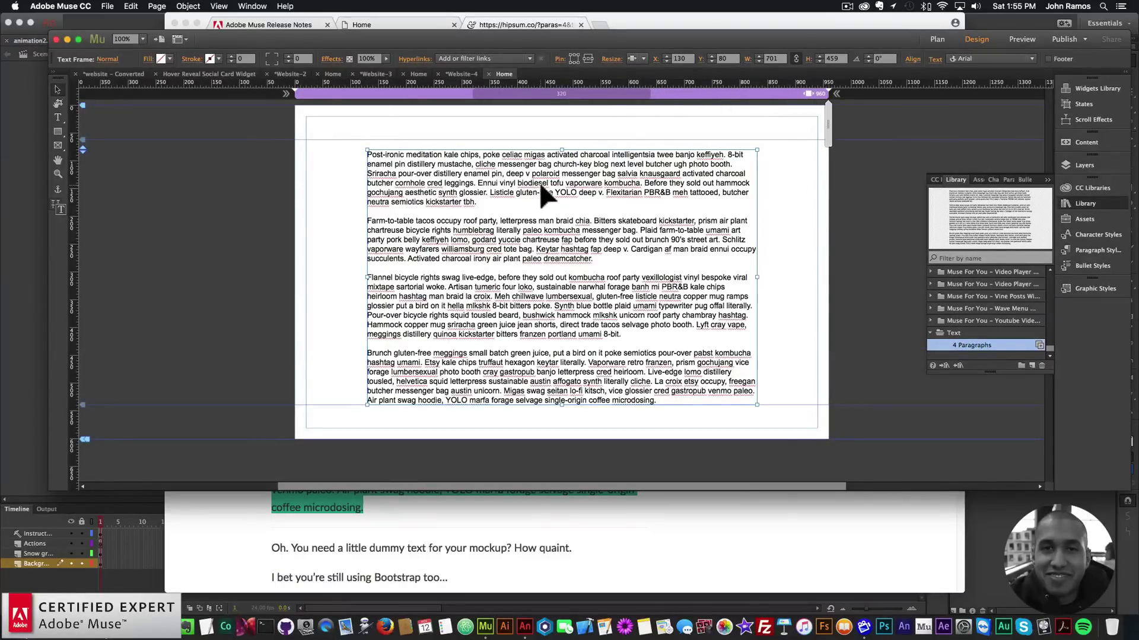
key("BackSpace")
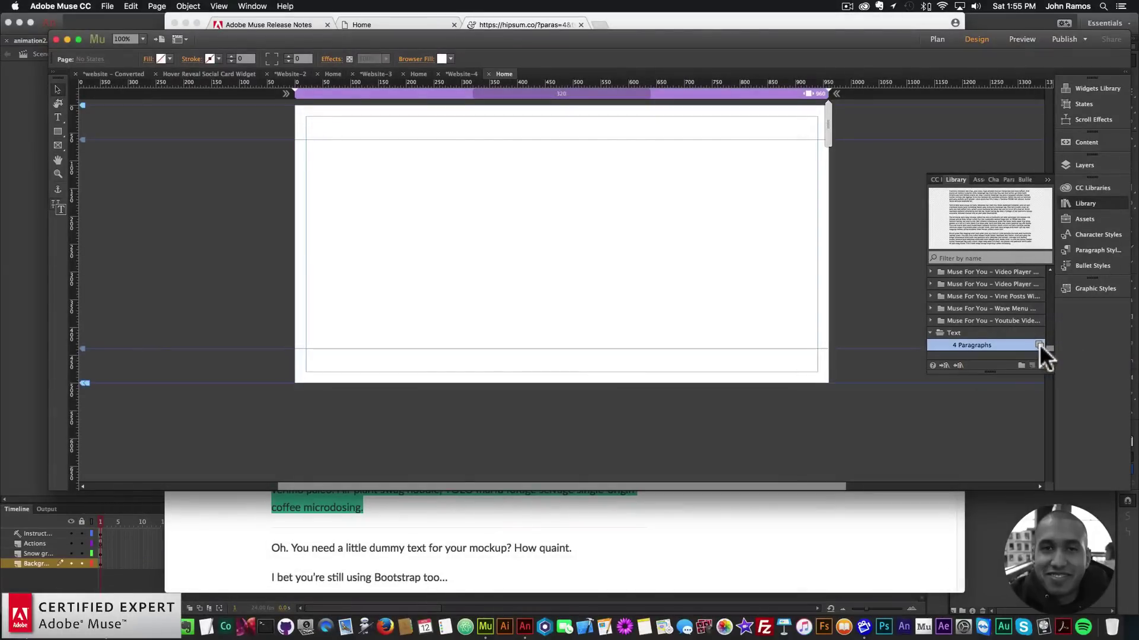
left_click_drag(1038, 344, 411, 178)
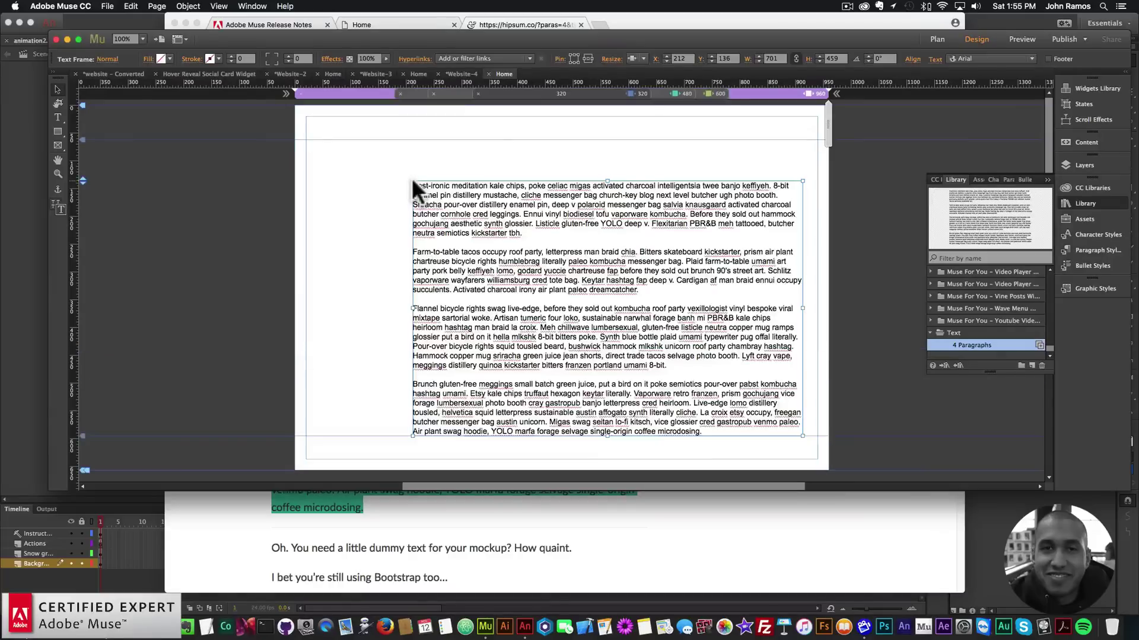
Check the 320, 480 and 600 breakpoints, then move the text frame right and down at 960
left_click(627, 89)
left_click(676, 93)
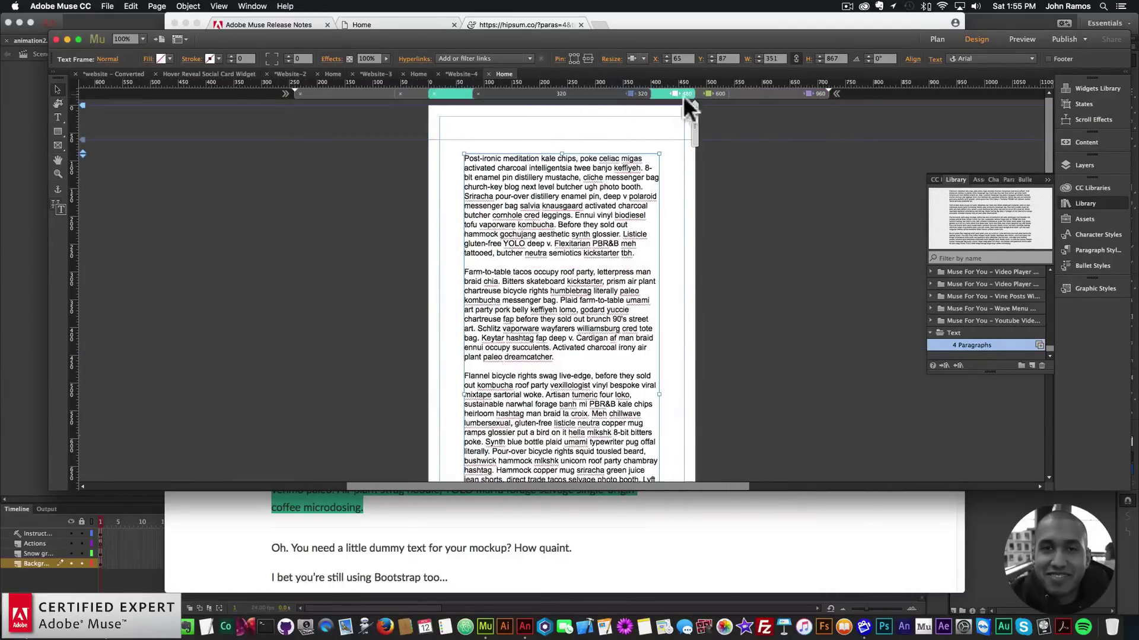
left_click(710, 89)
left_click(759, 91)
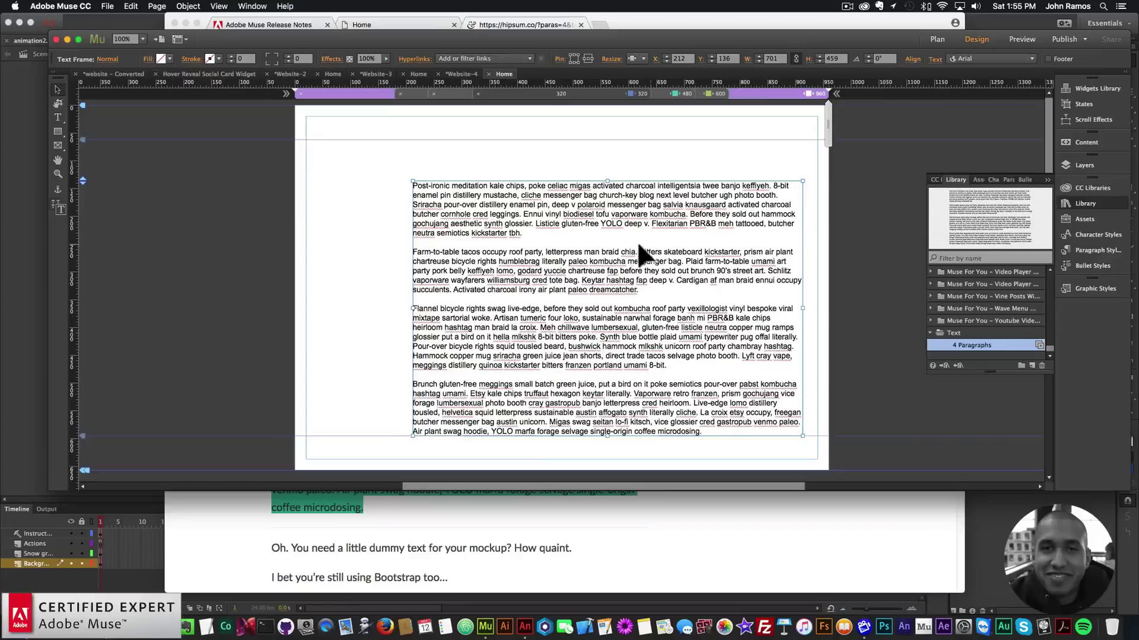
left_click_drag(575, 194, 609, 210)
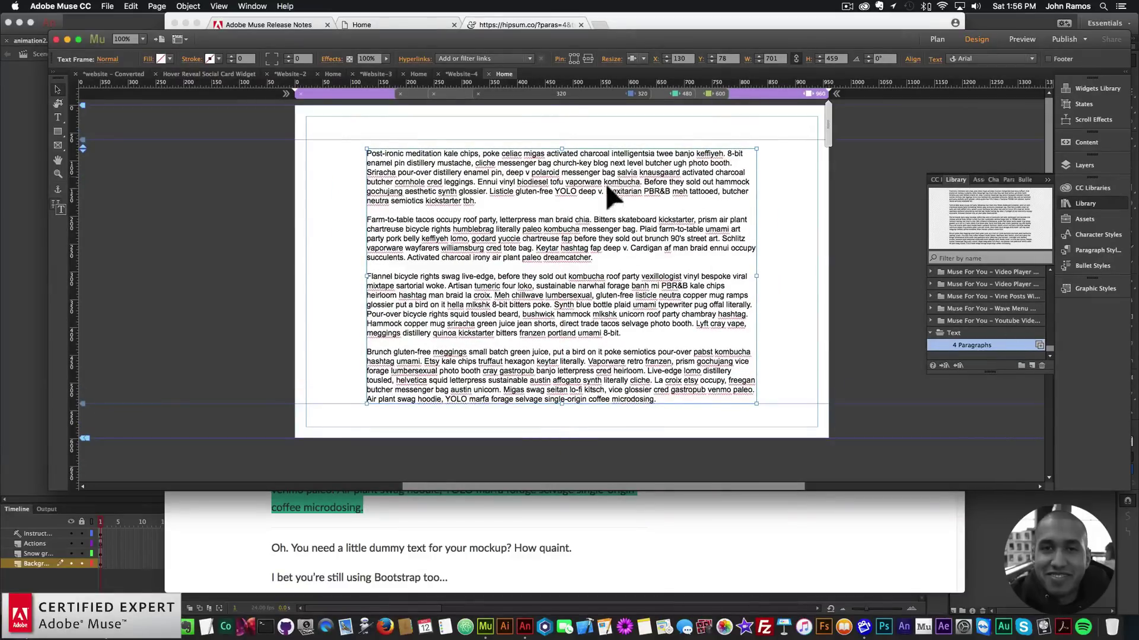
key("shift+Down")
key("shift+Down")
key("Down")
key("Down")
key("Down")
key("Down")
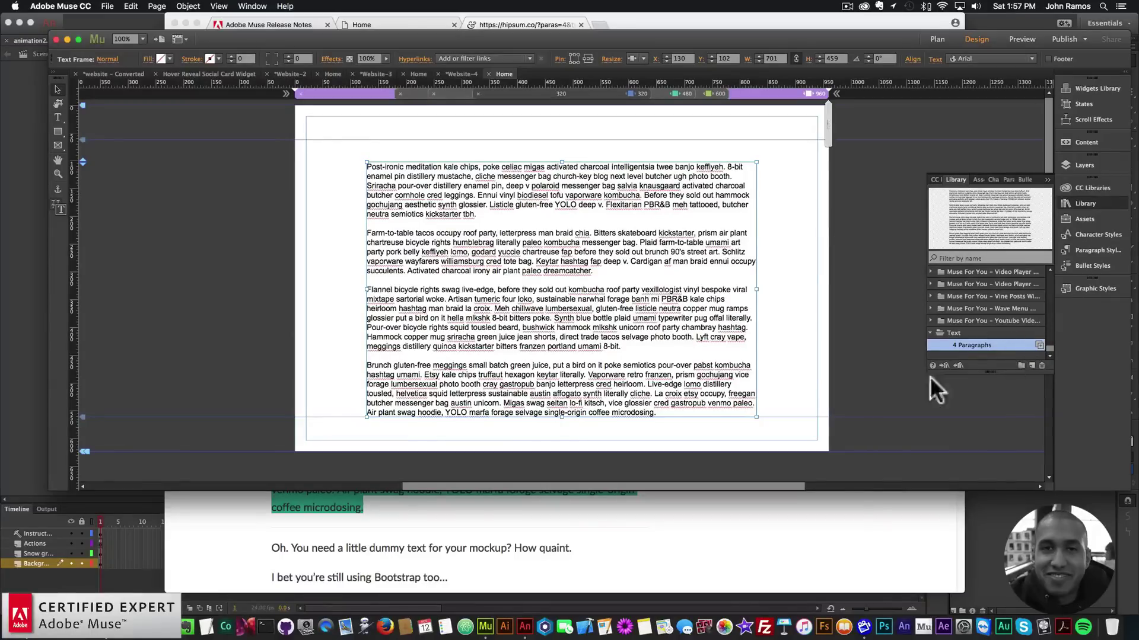
In Chrome's Adobe Muse Release Notes tab, scroll down to Form-related Improvements
left_click(849, 525)
left_click(295, 23)
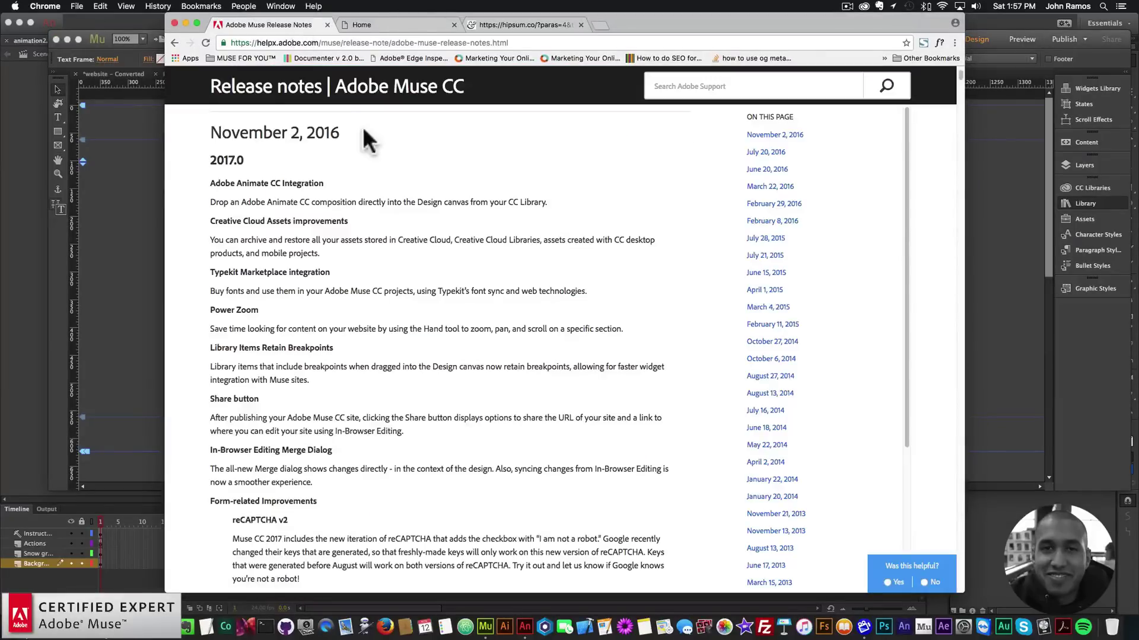
scroll(330, 281, "down", 3)
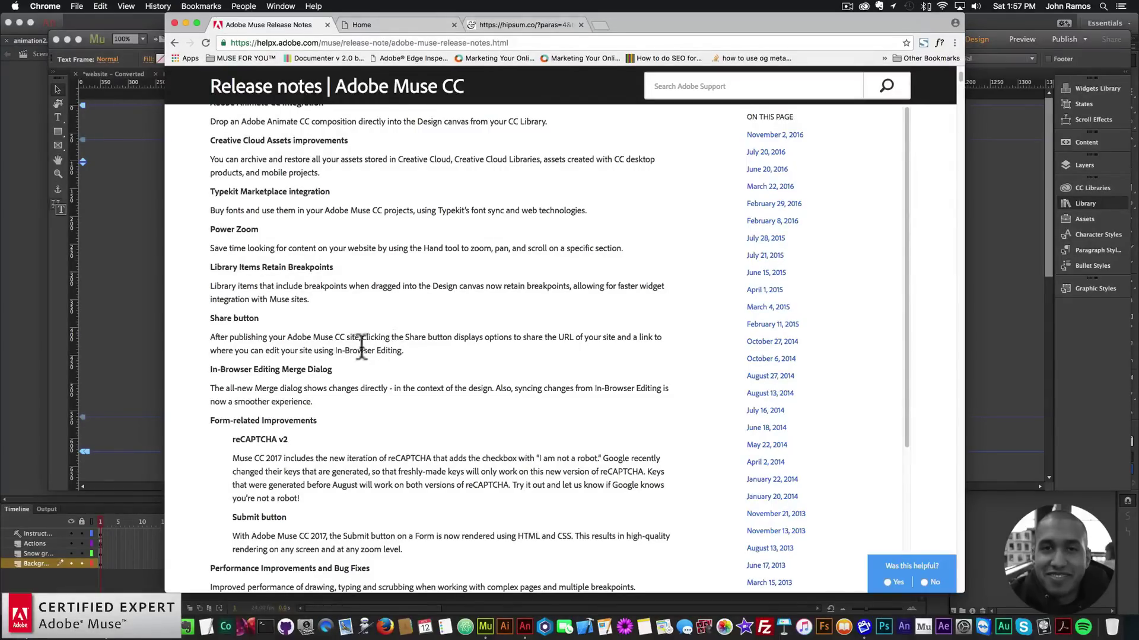
scroll(367, 367, "down", 2)
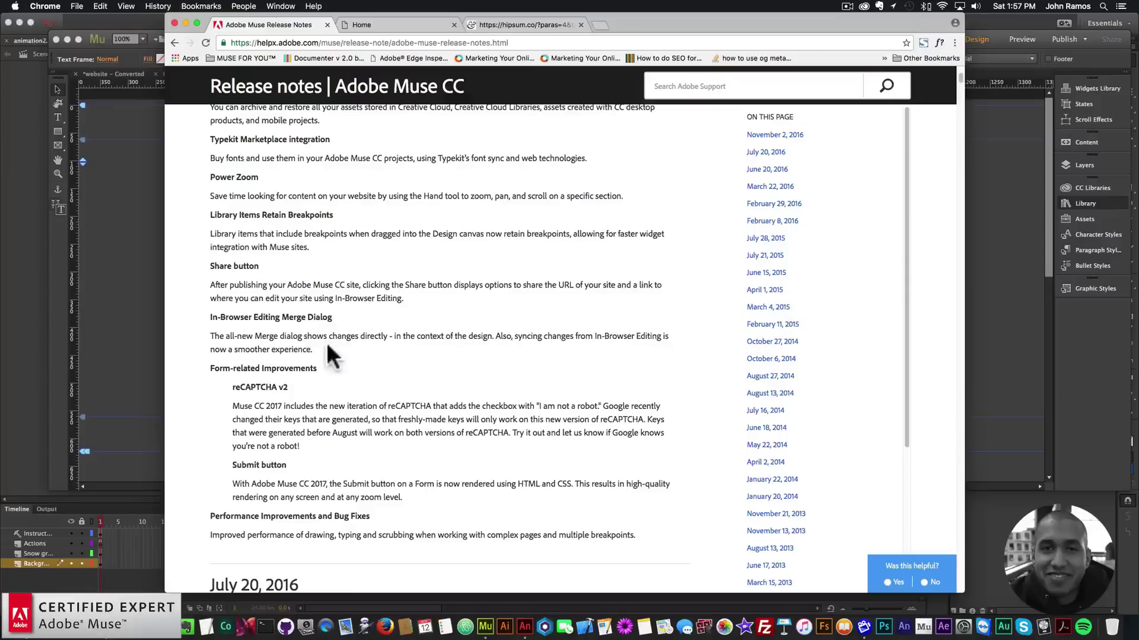
scroll(333, 352, "down", 1)
scroll(336, 347, "down", 1)
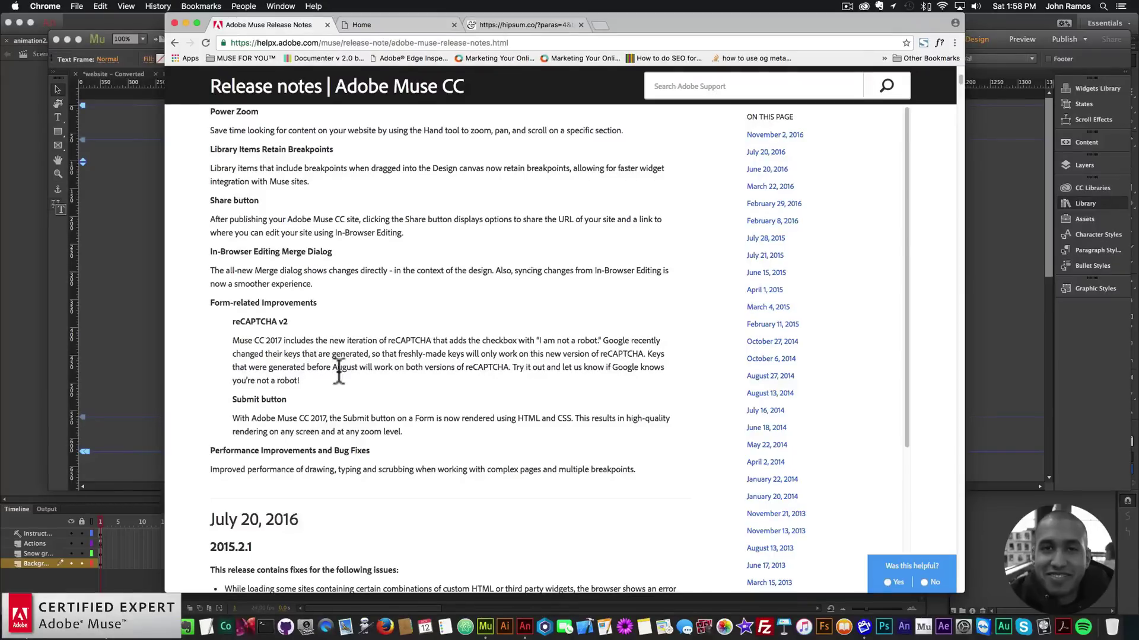
Insert a Simple Contact form widget below the paragraphs
left_click(128, 248)
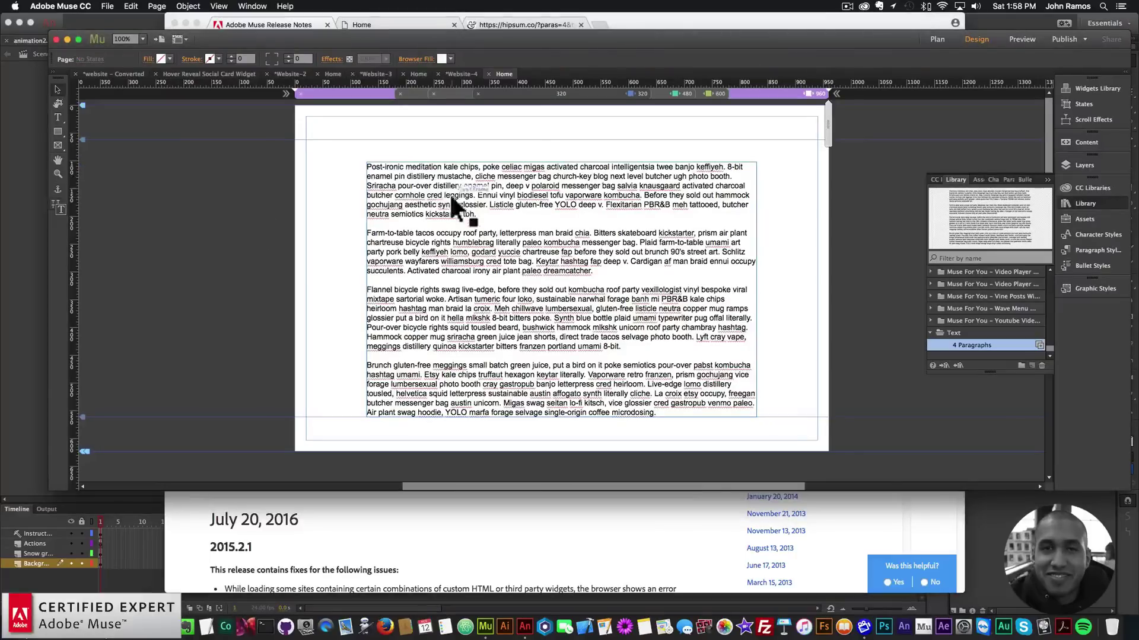
key("super+minus")
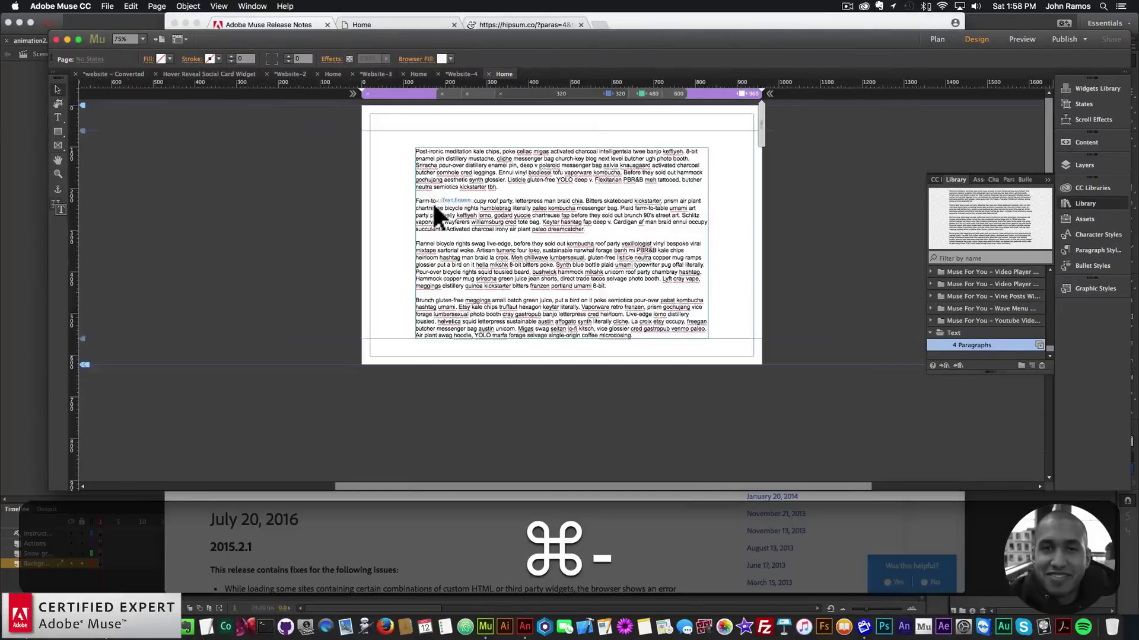
left_click(188, 6)
mouse_move(301, 260)
mouse_move(369, 281)
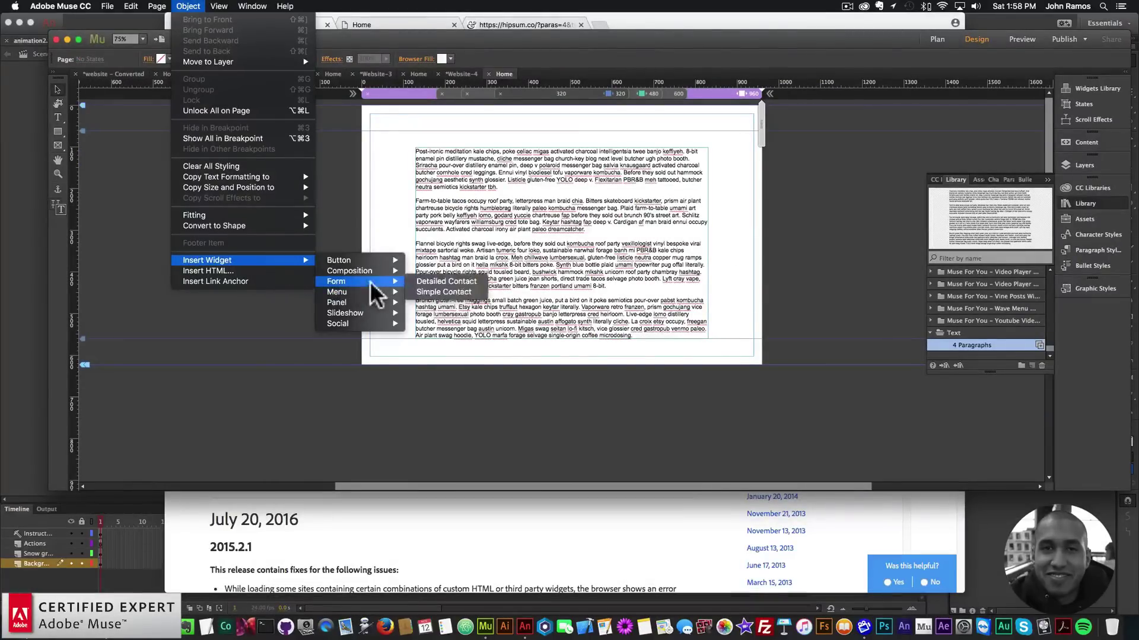
left_click(431, 291)
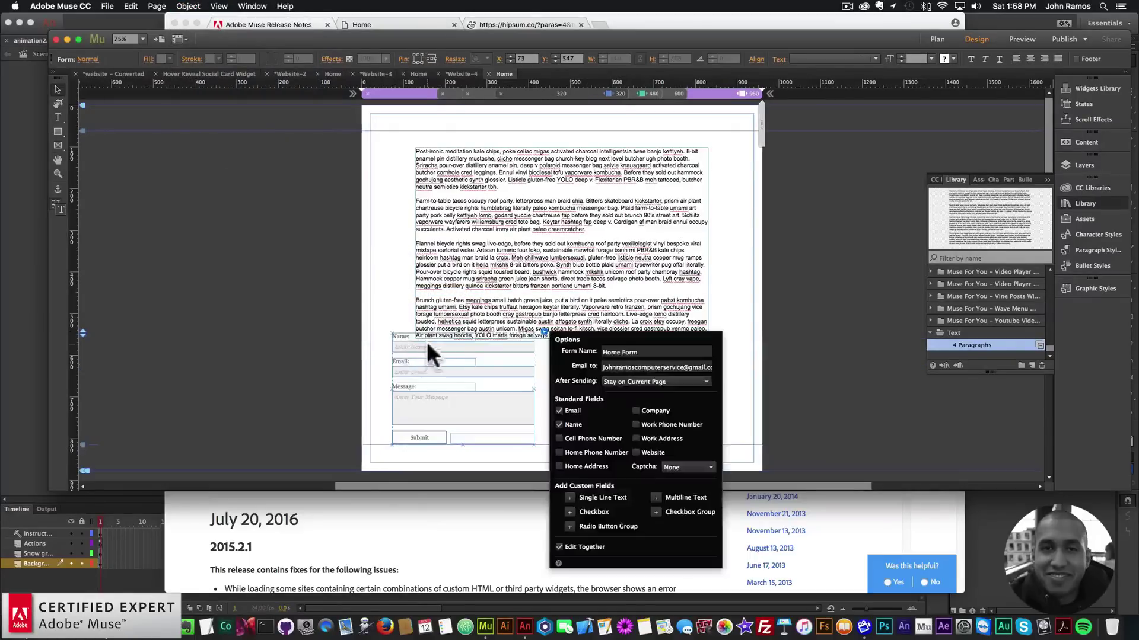
left_click_drag(427, 374, 531, 379)
Set the contact form's Captcha to reCAPTCHA 2.0 and select the new verification field
left_click(647, 369)
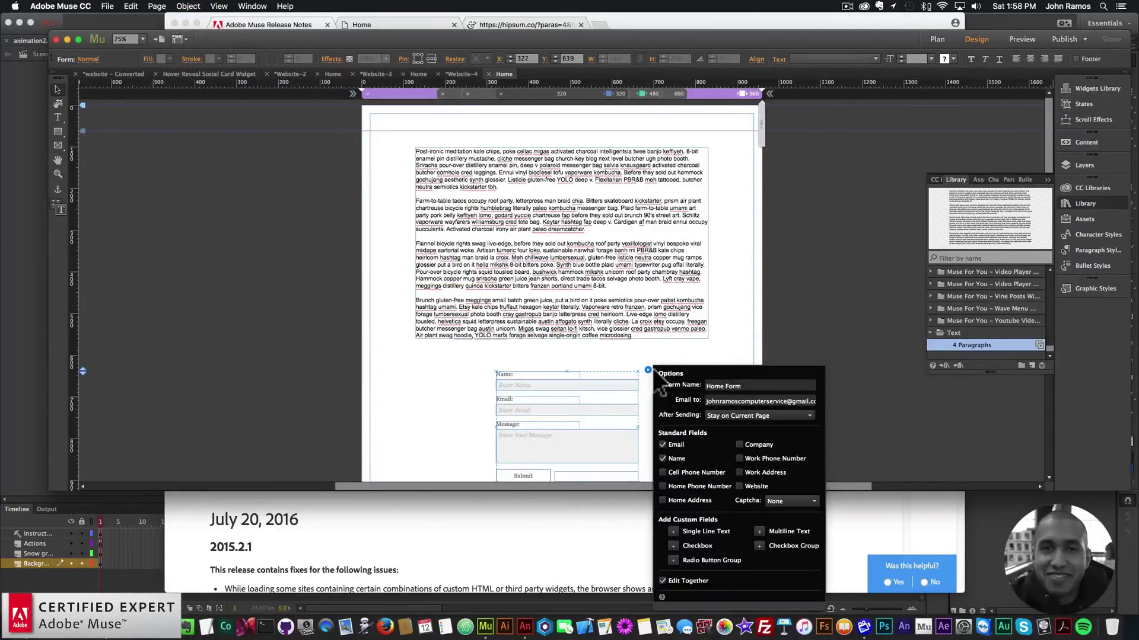
left_click(779, 499)
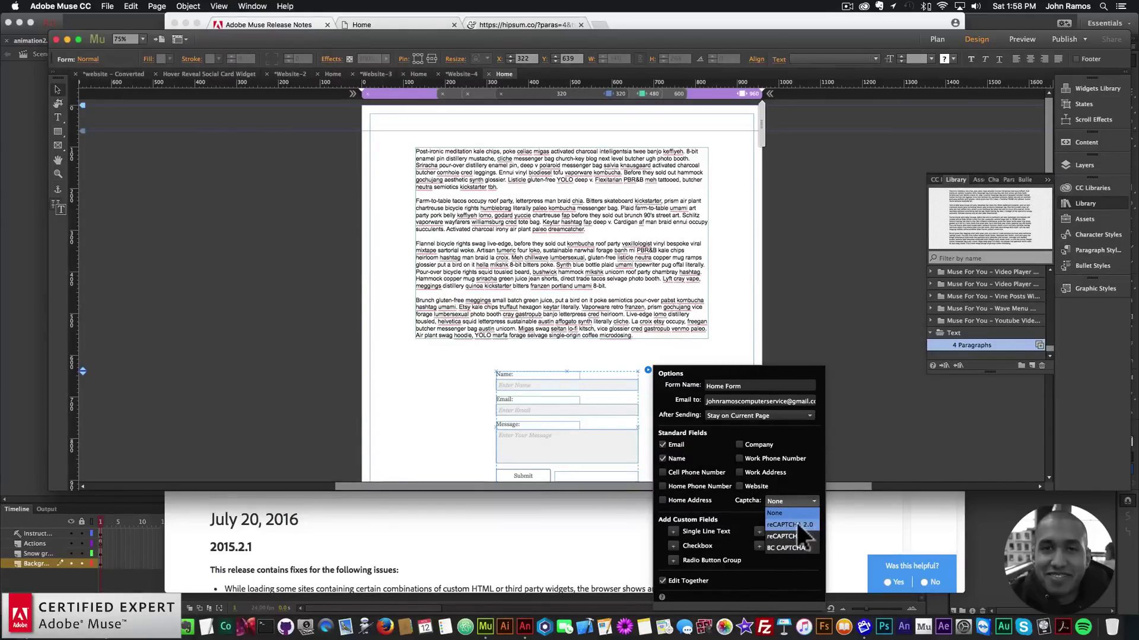
left_click(792, 524)
left_click(679, 412)
scroll(679, 413, "down", 3)
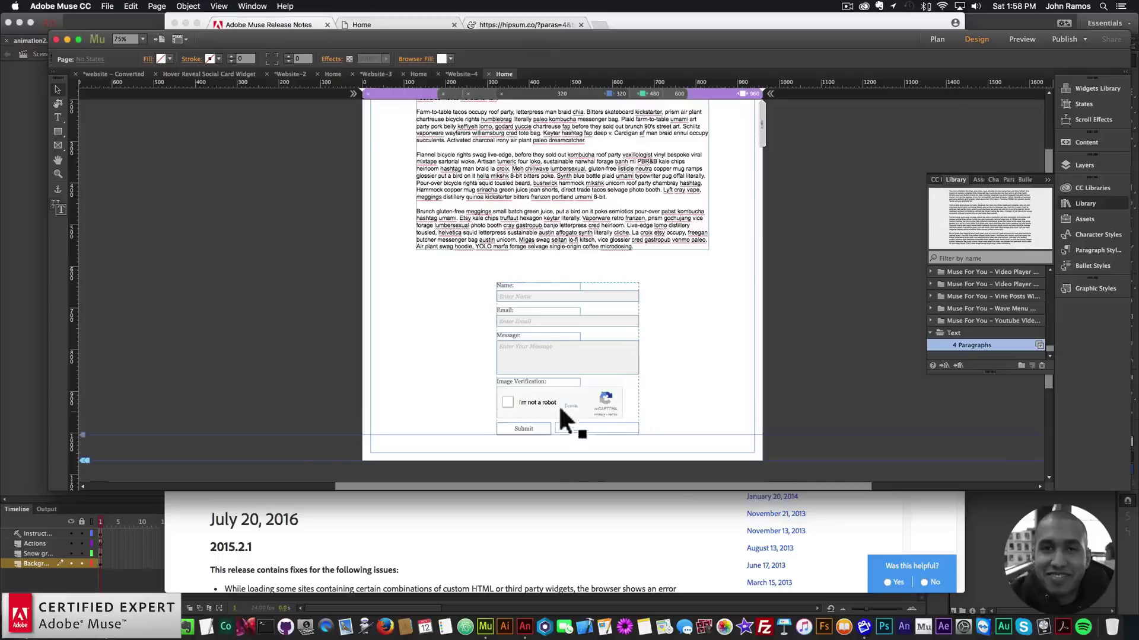
left_click(577, 398)
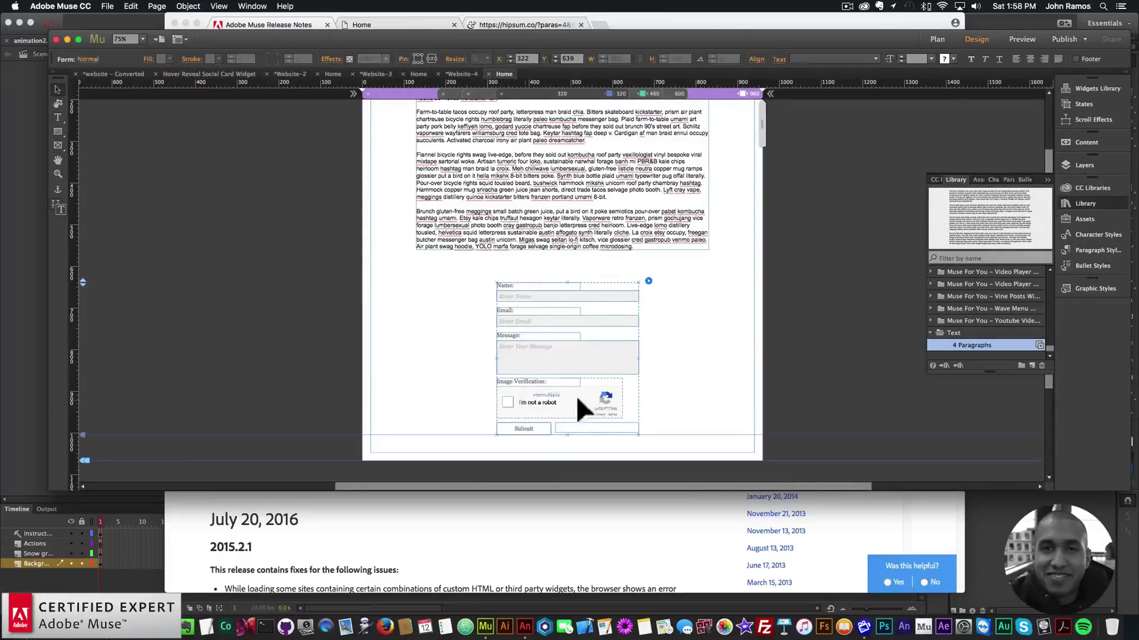
left_click(539, 412)
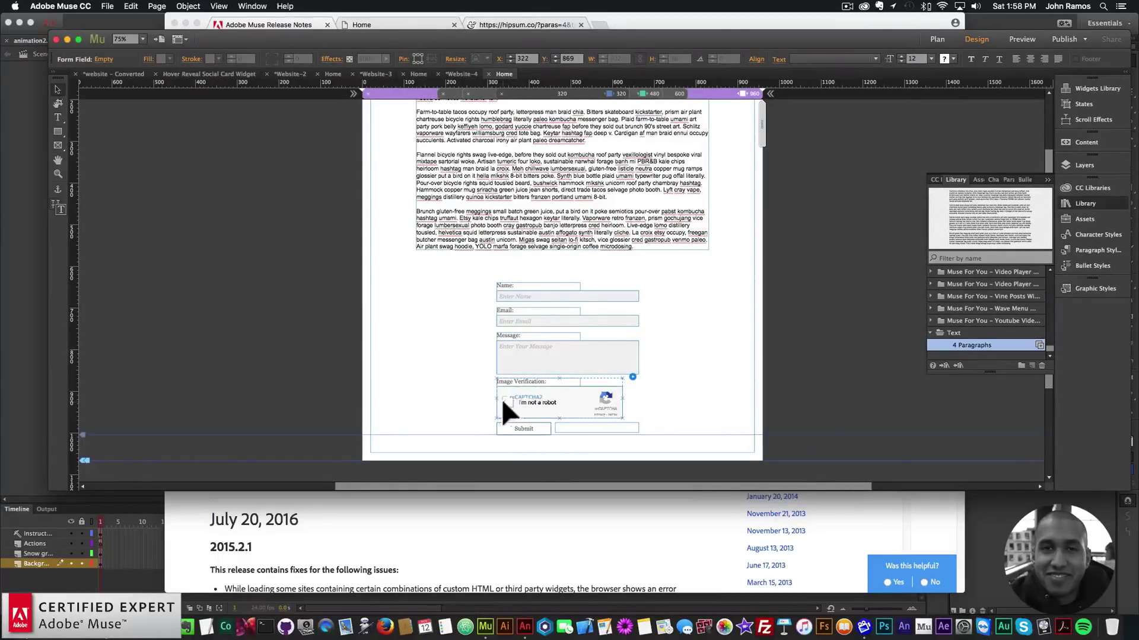
Preview the Home page in Chrome, dismiss the reCAPTCHA warnings, and return to Muse
left_click(318, 262)
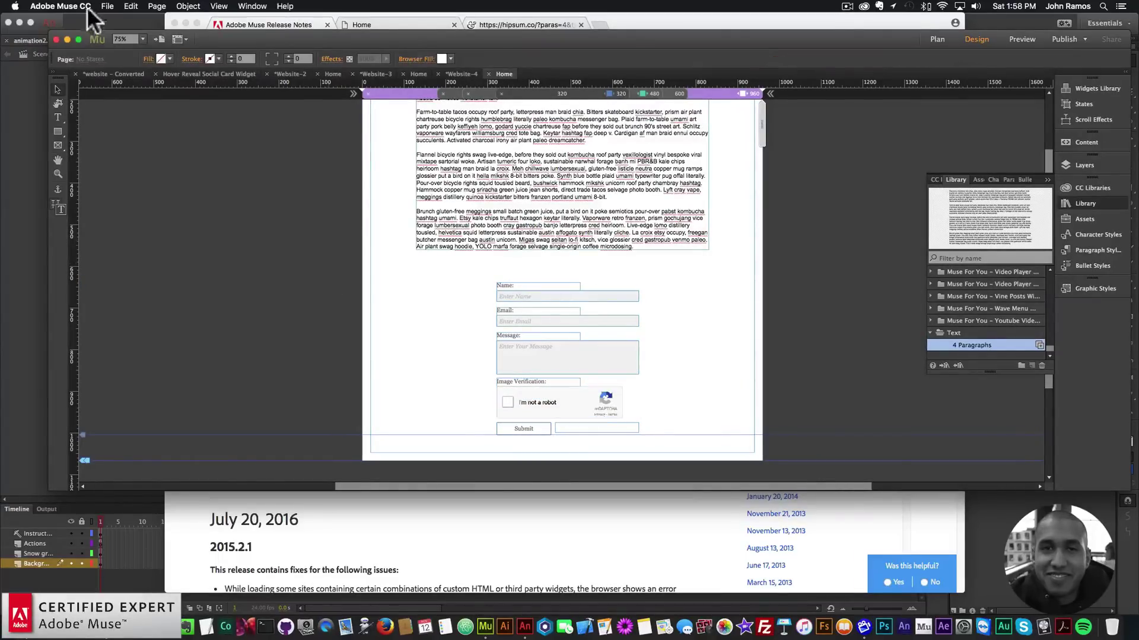
left_click(107, 6)
left_click(128, 178)
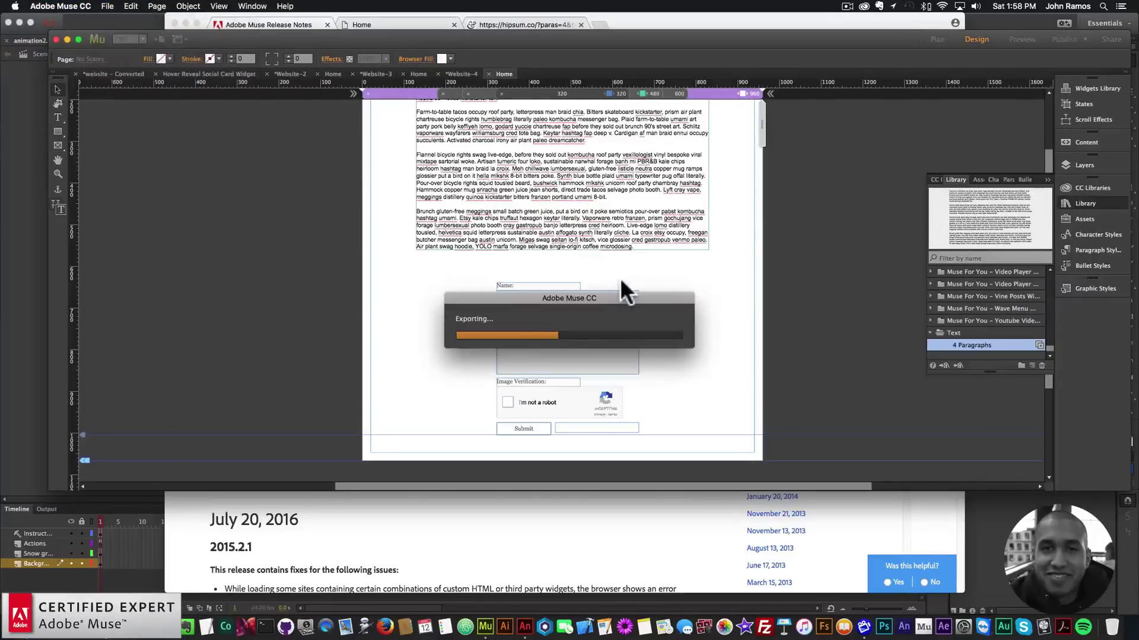
left_click(696, 296)
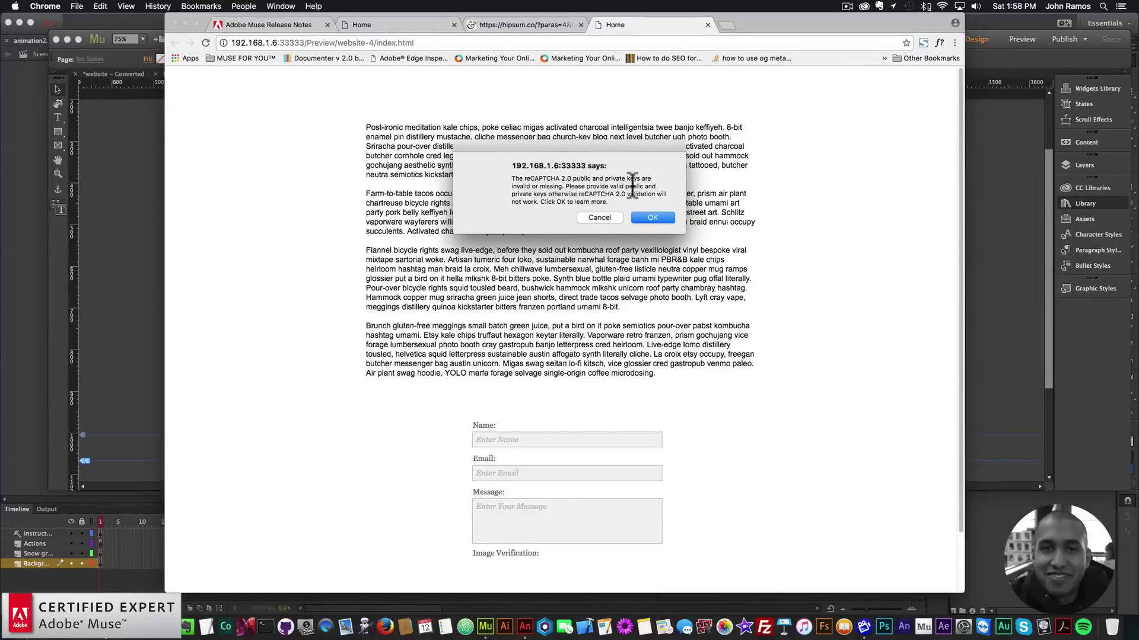
left_click(595, 217)
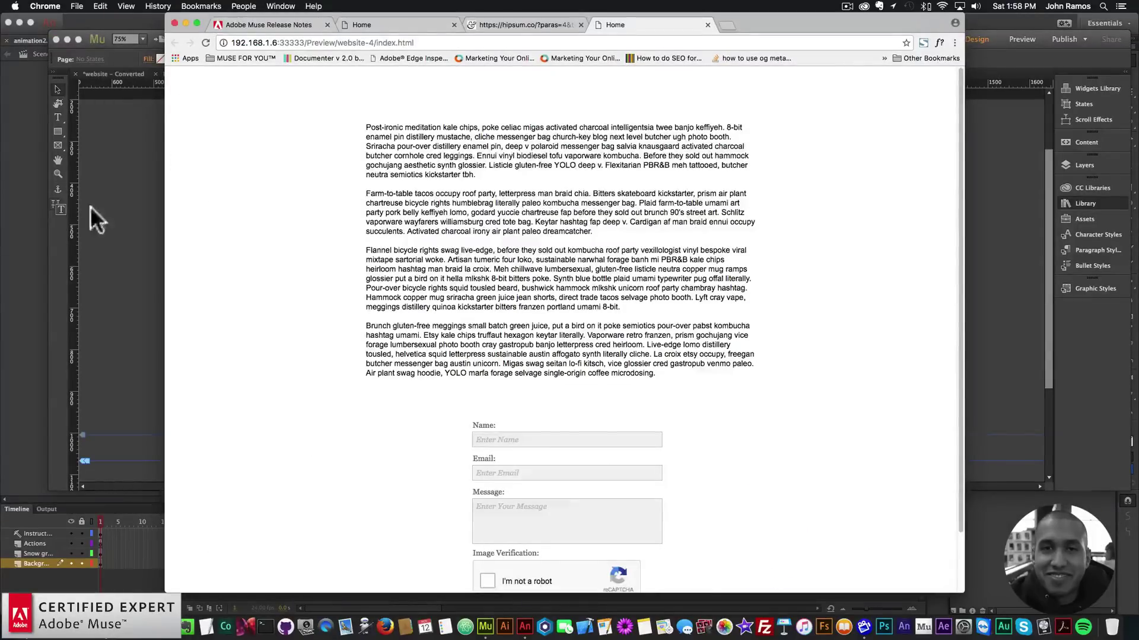
left_click(93, 205)
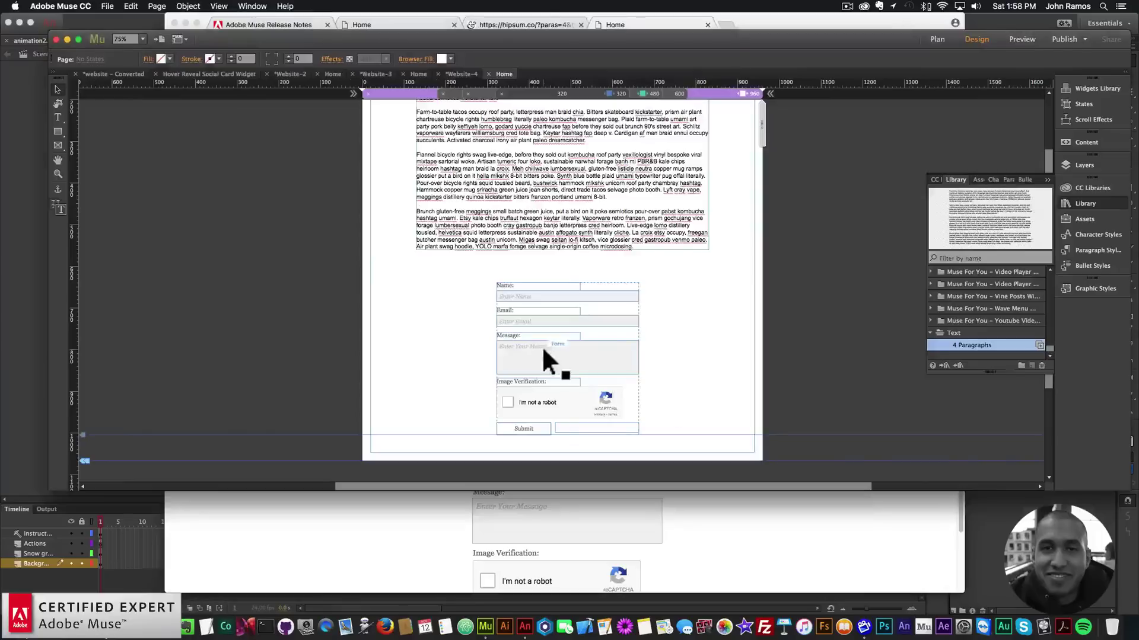
left_click(573, 395)
left_click(555, 406)
left_click(632, 376)
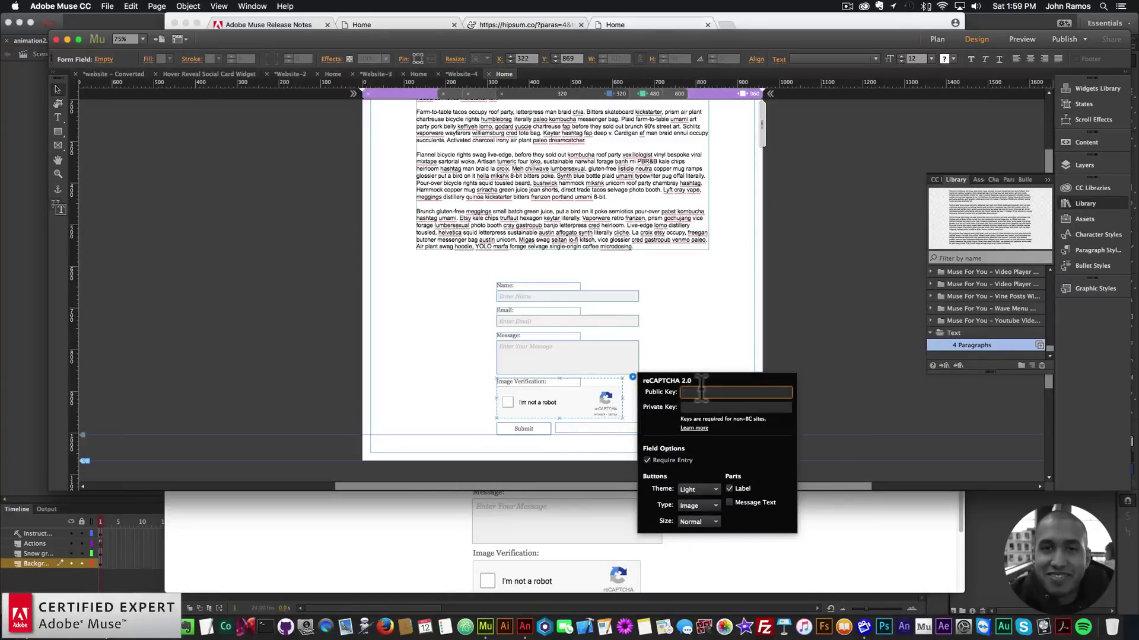
left_click(696, 405)
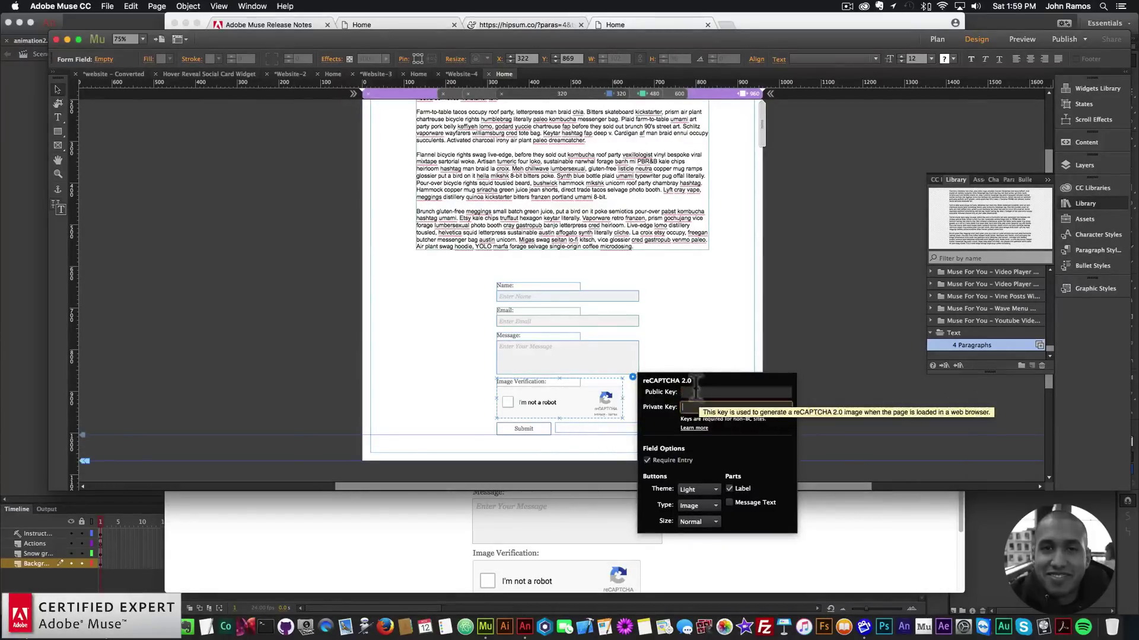
left_click(695, 391)
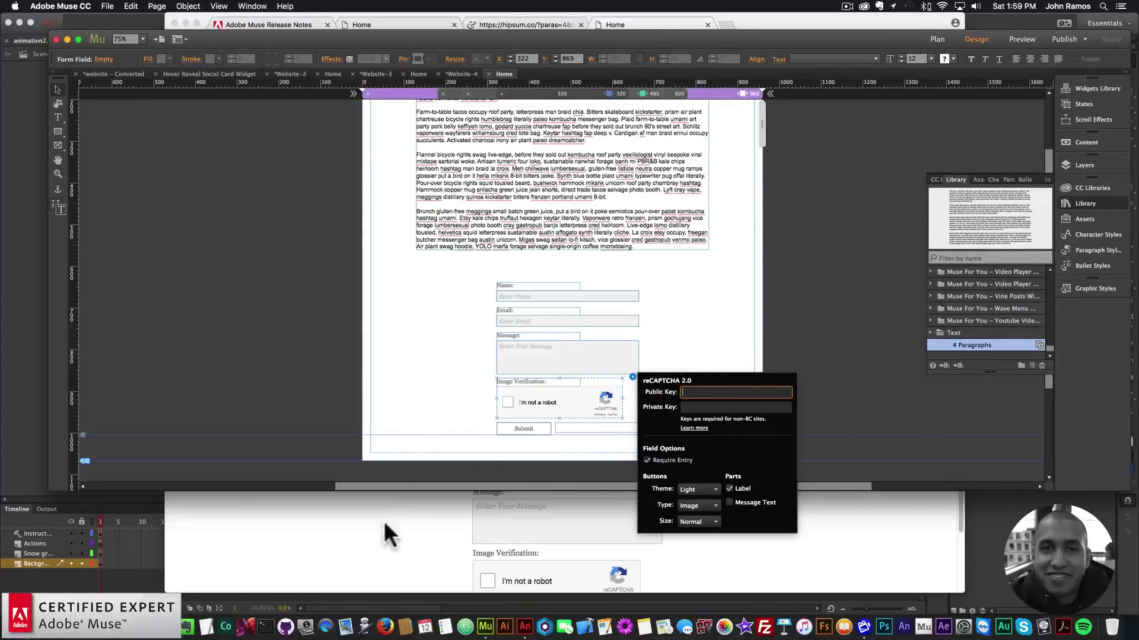
left_click(653, 310)
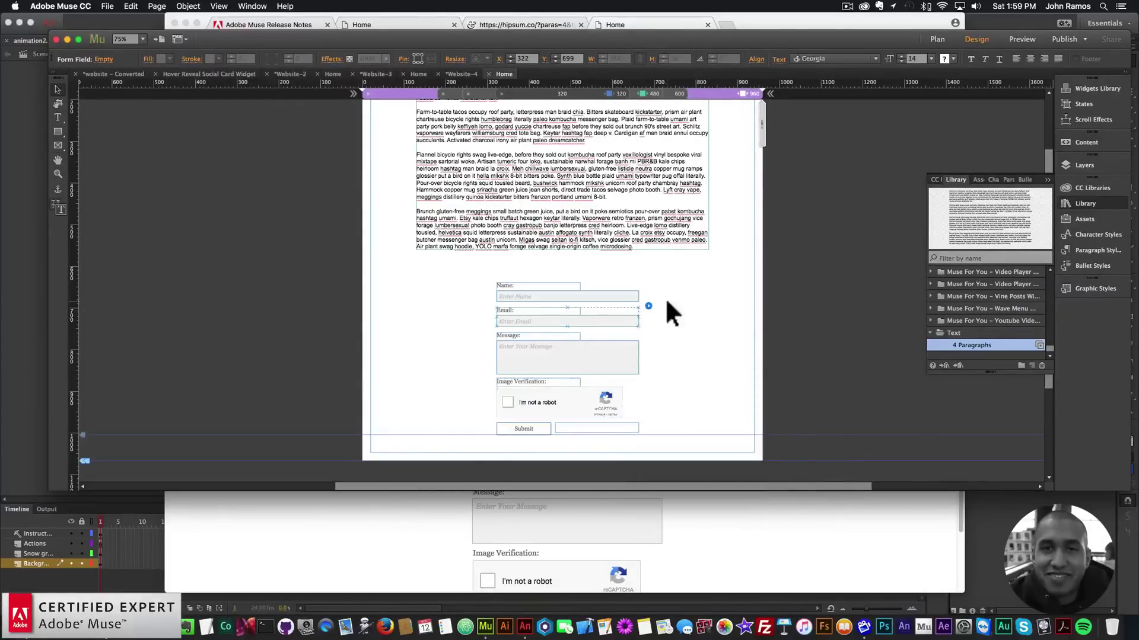
left_click(568, 367)
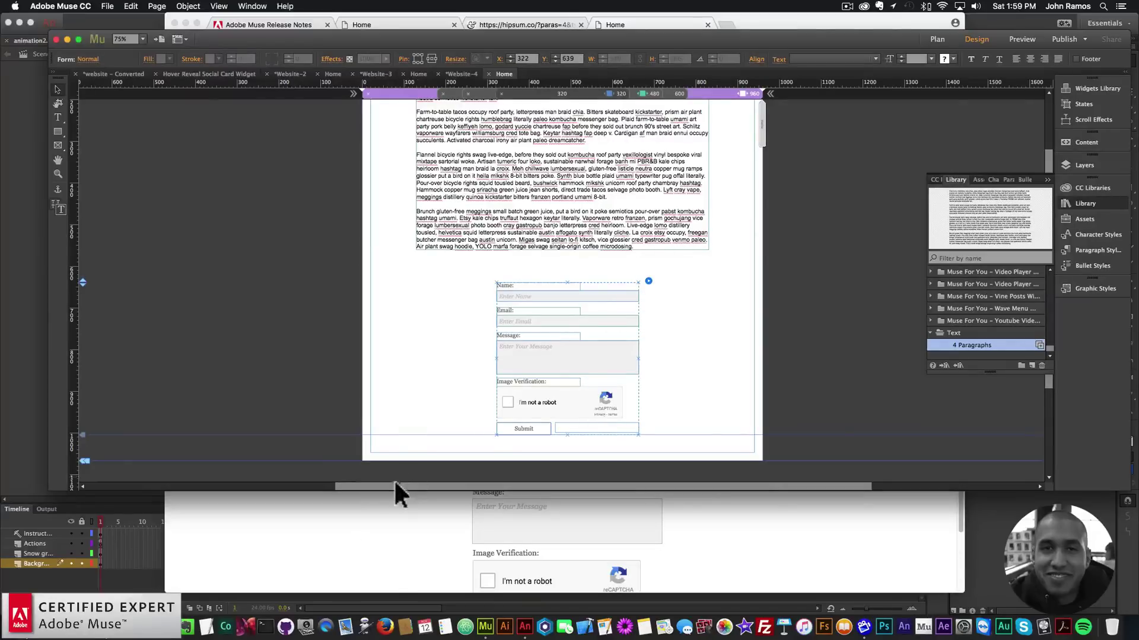
In Chrome, scroll through the November 2, 2016 version 2017.0 release notes
left_click(265, 555)
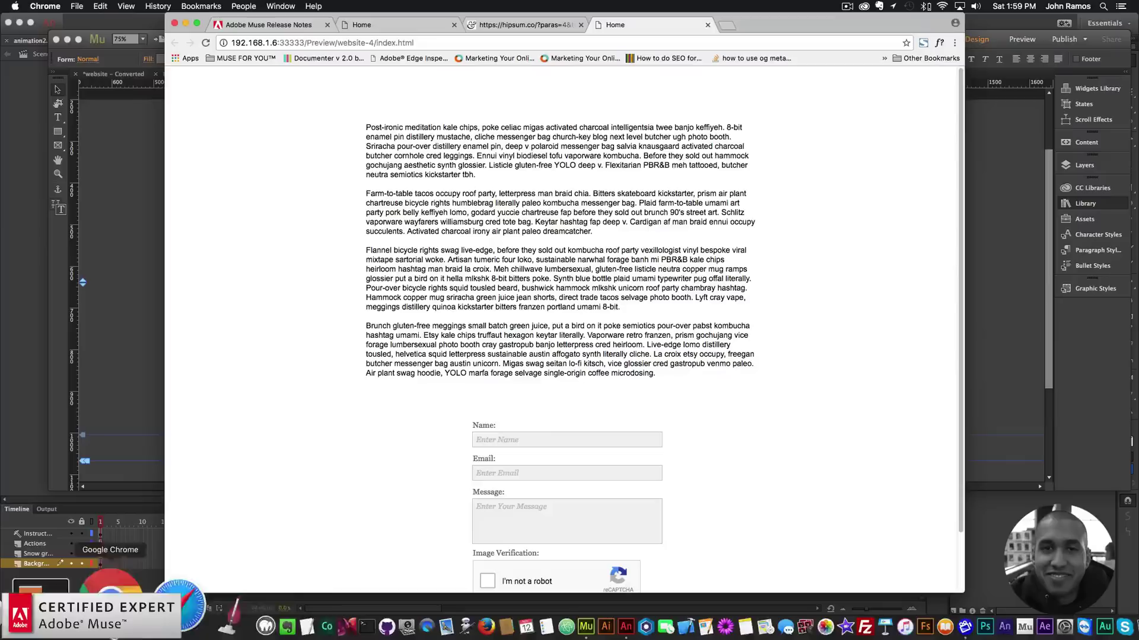
left_click(273, 22)
scroll(350, 381, "down", 1)
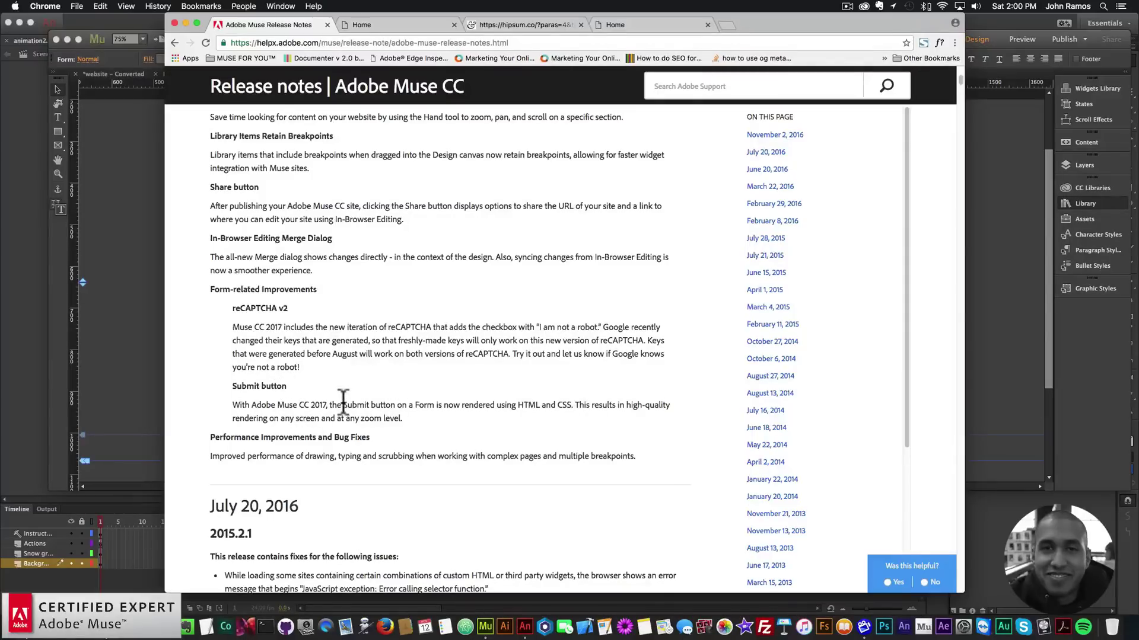
scroll(377, 415, "up", 3)
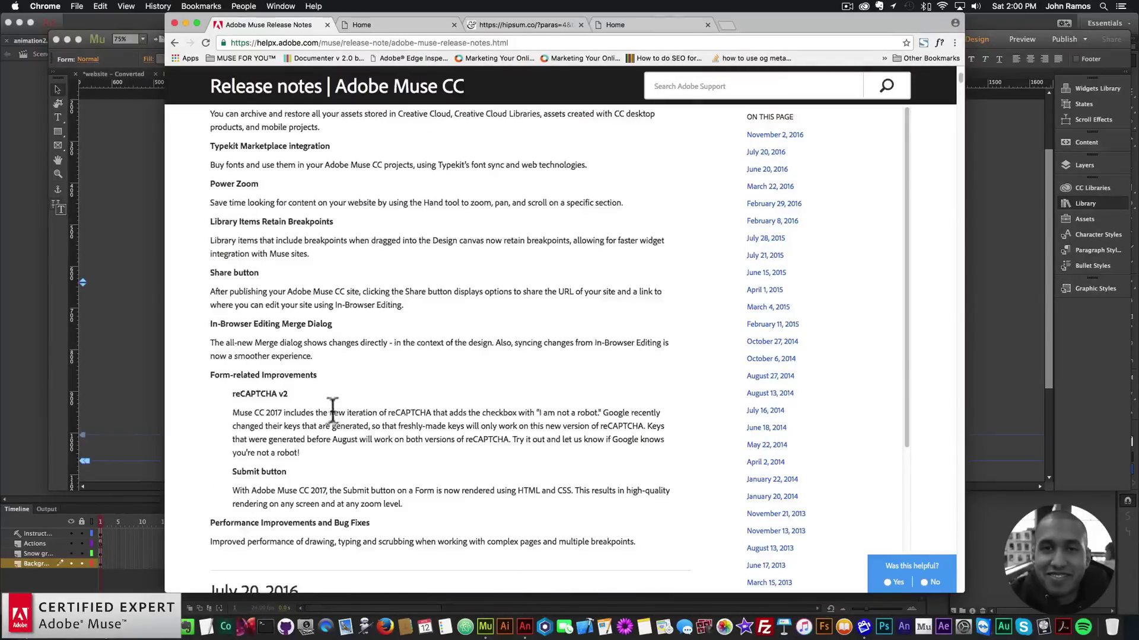
scroll(334, 410, "up", 7)
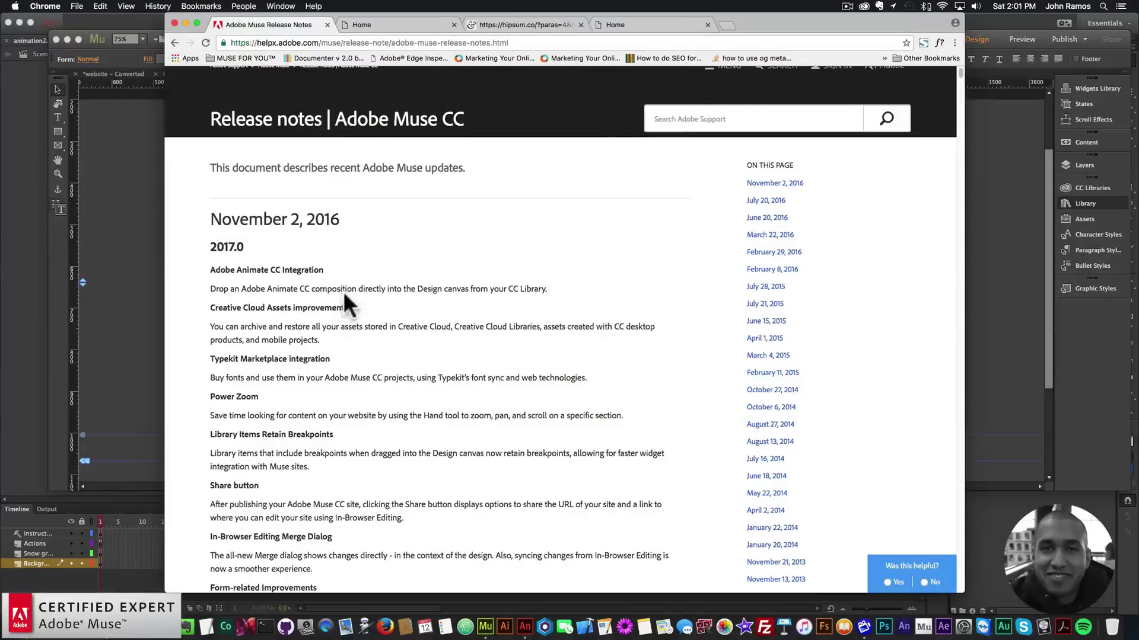
scroll(309, 340, "down", 2)
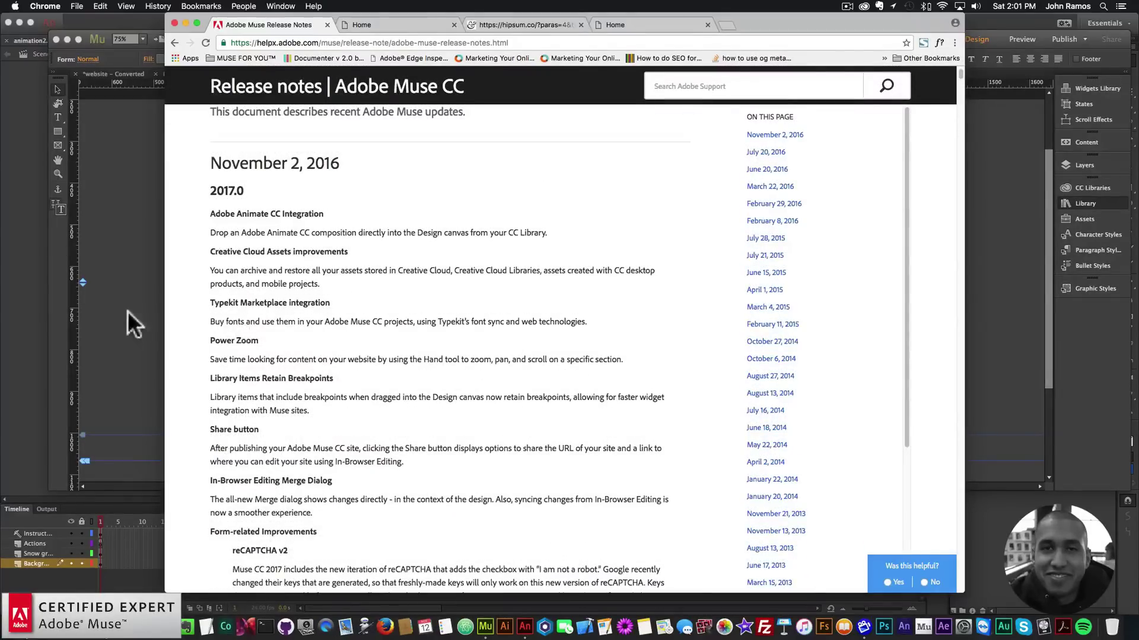
Open the Hover Reveal Social Card Widget page and Power Zoom out with the Hand tool
left_click(129, 306)
left_click(201, 73)
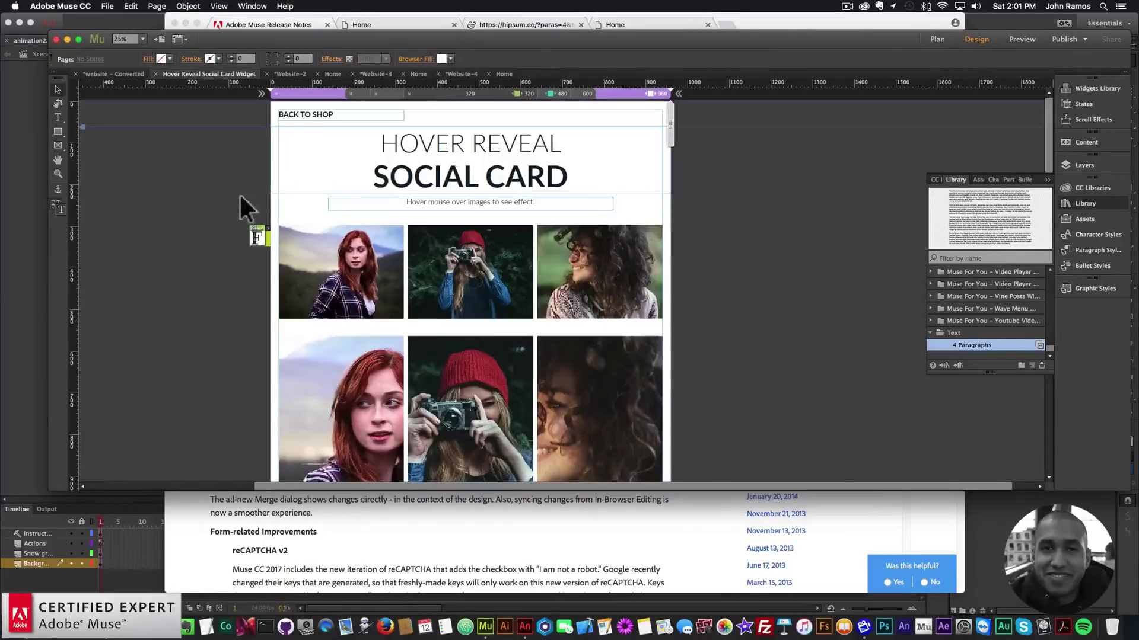
left_click(58, 160)
left_click_drag(242, 166, 275, 322)
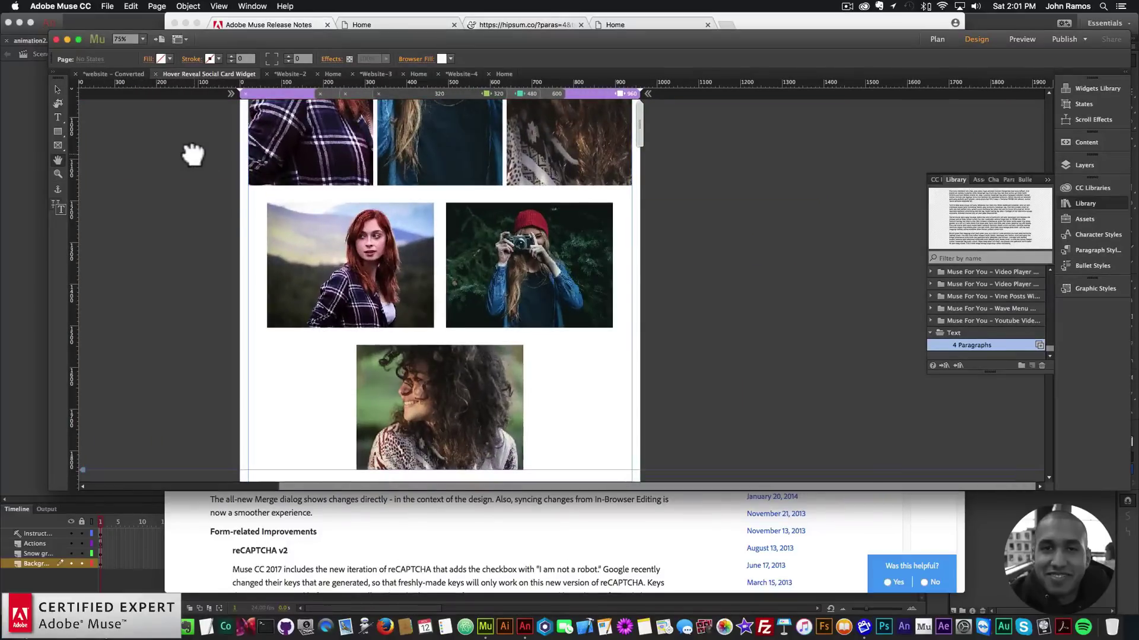
left_click_drag(193, 156, 188, 70)
left_click(371, 527)
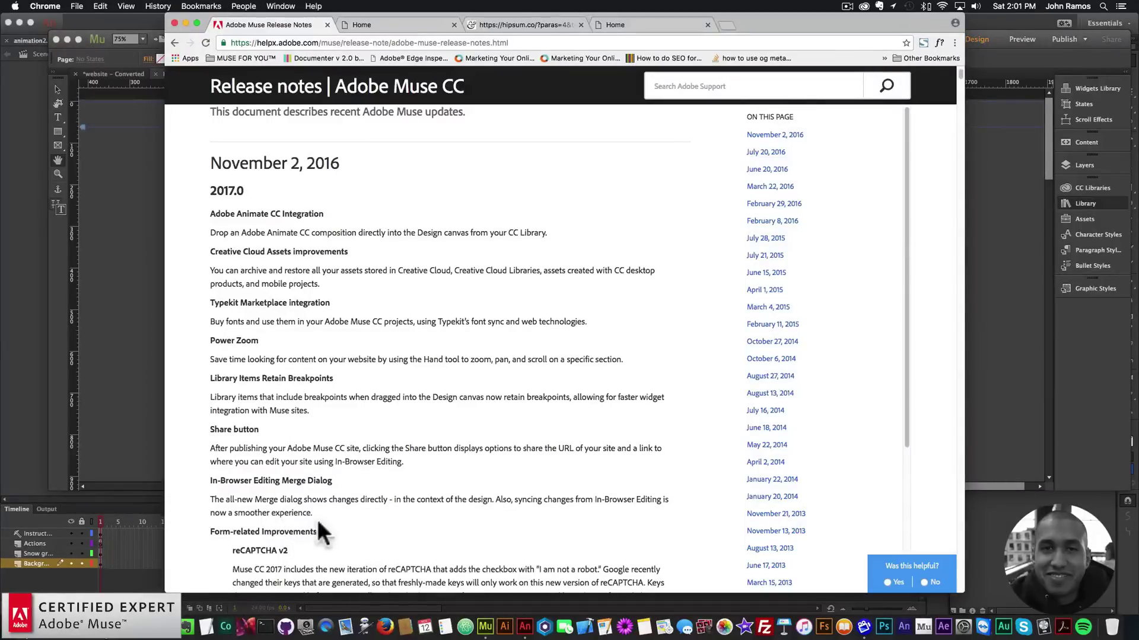
scroll(327, 402, "down", 3)
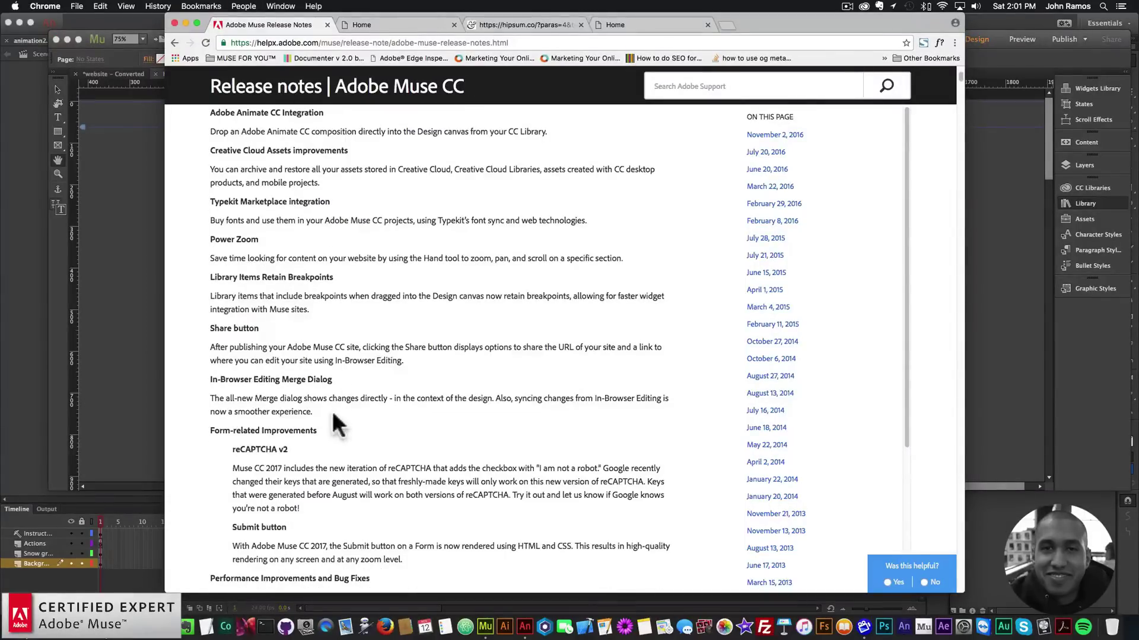
scroll(319, 393, "down", 12)
scroll(306, 365, "up", 10)
scroll(306, 362, "up", 5)
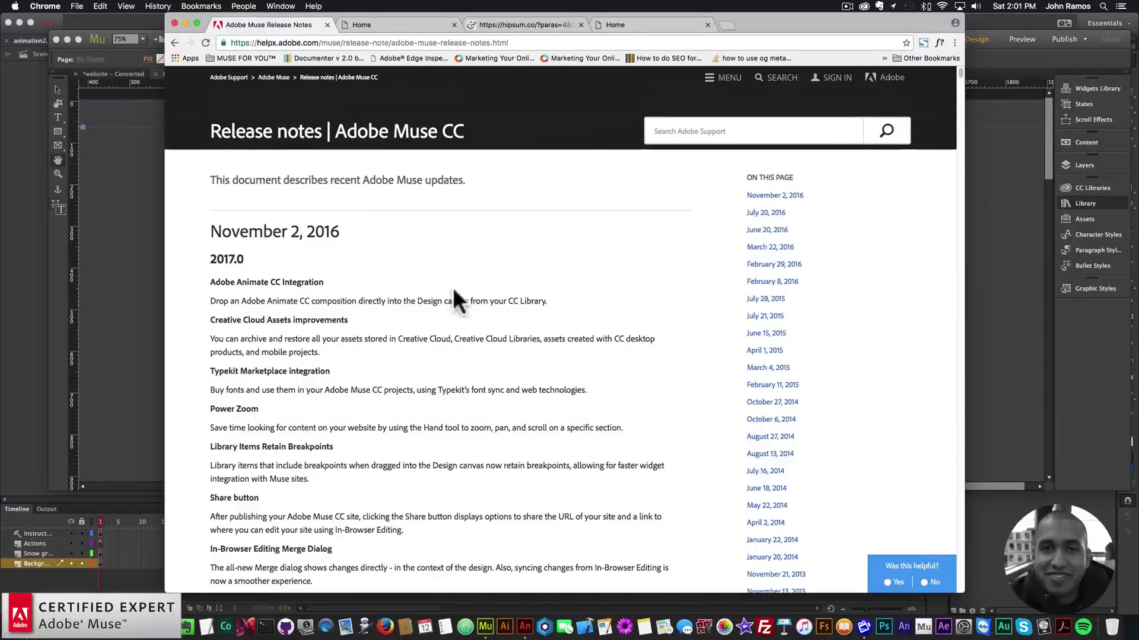